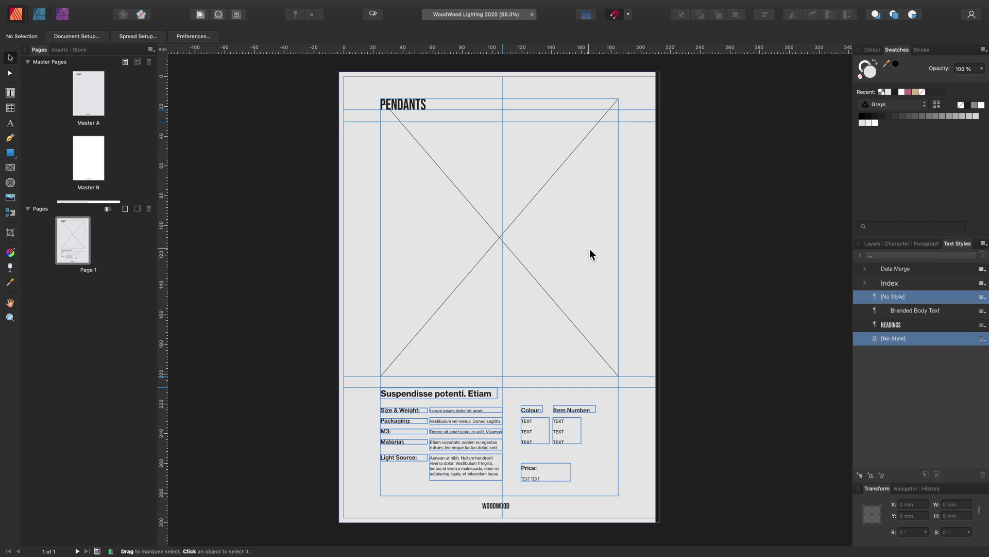
In Excel's product-specs sheet, undo the image paths entered in N7 and N8.
{"action": "key", "text": "ctrl+Left"}
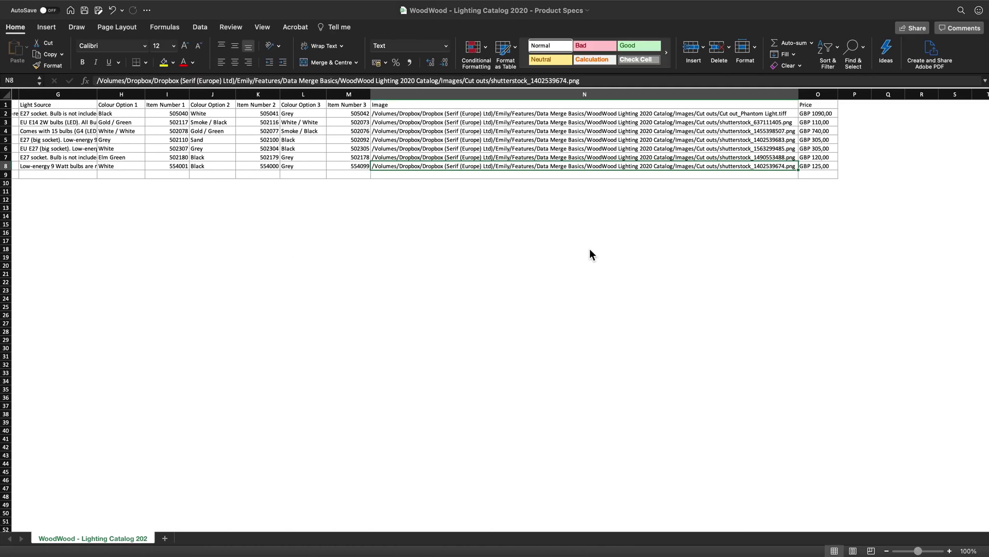
{"action": "key", "text": "ctrl+Left"}
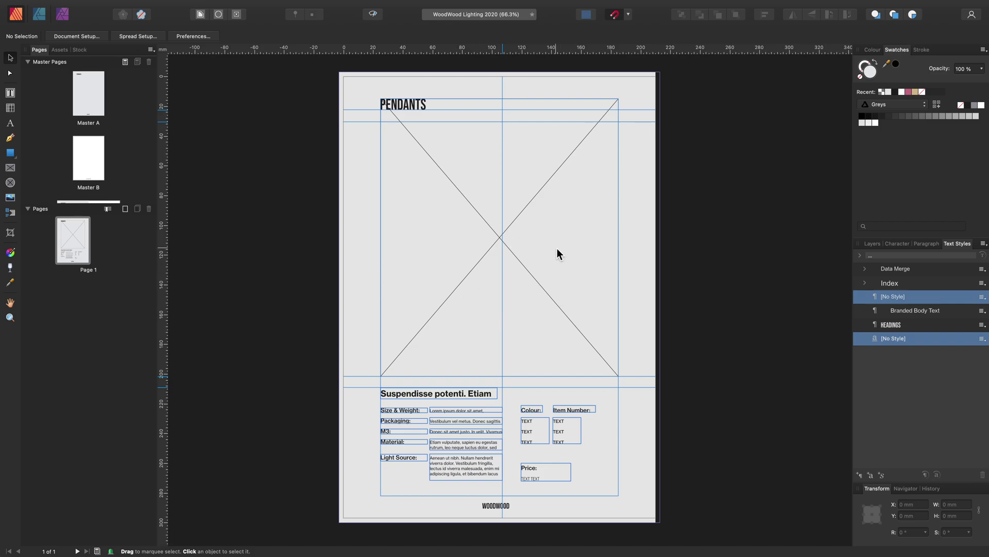
{"action": "key", "text": "ctrl+Right"}
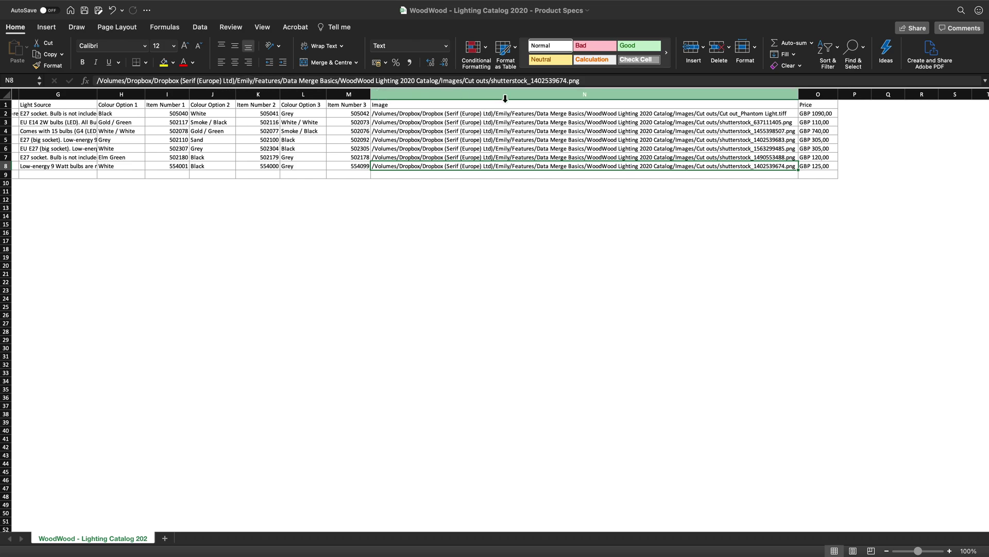
{"action": "key", "text": "super+z"}
{"action": "scroll", "coordinate": [484, 188], "scroll_direction": "left", "scroll_amount": 10}
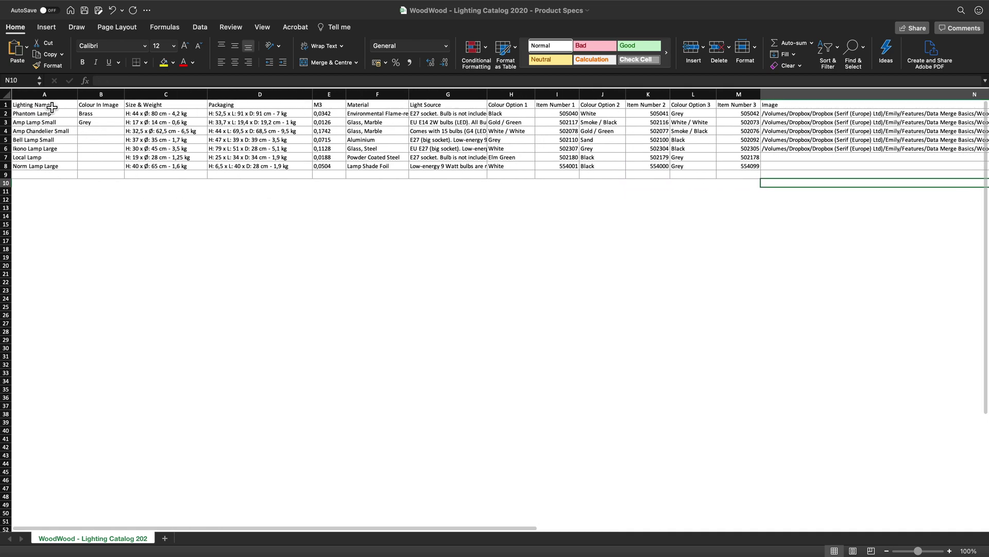
Go back to A1, then move across to the now-empty image cell N7.
{"action": "left_click", "coordinate": [64, 107]}
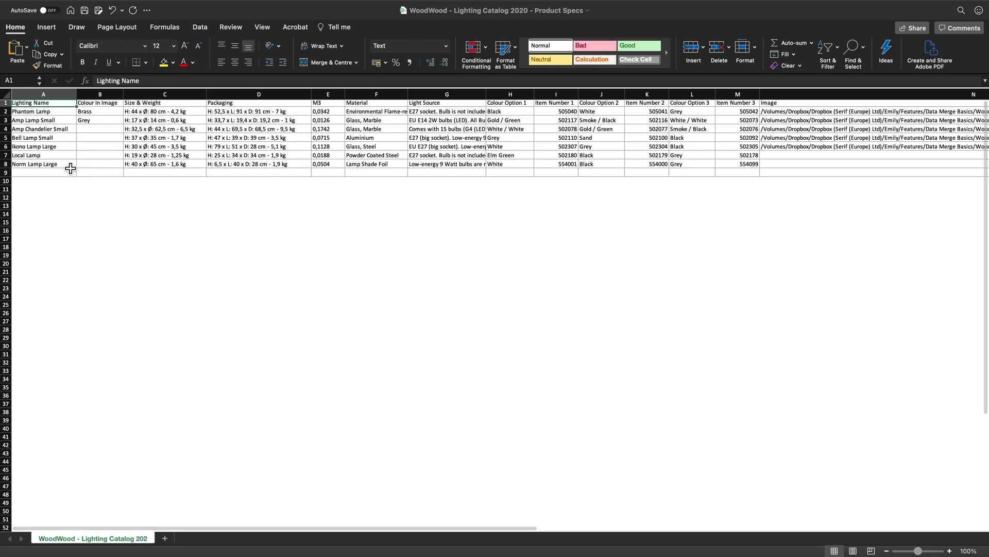
{"action": "scroll", "coordinate": [70, 168], "scroll_direction": "down", "scroll_amount": 1}
{"action": "scroll", "coordinate": [71, 168], "scroll_direction": "right", "scroll_amount": 10}
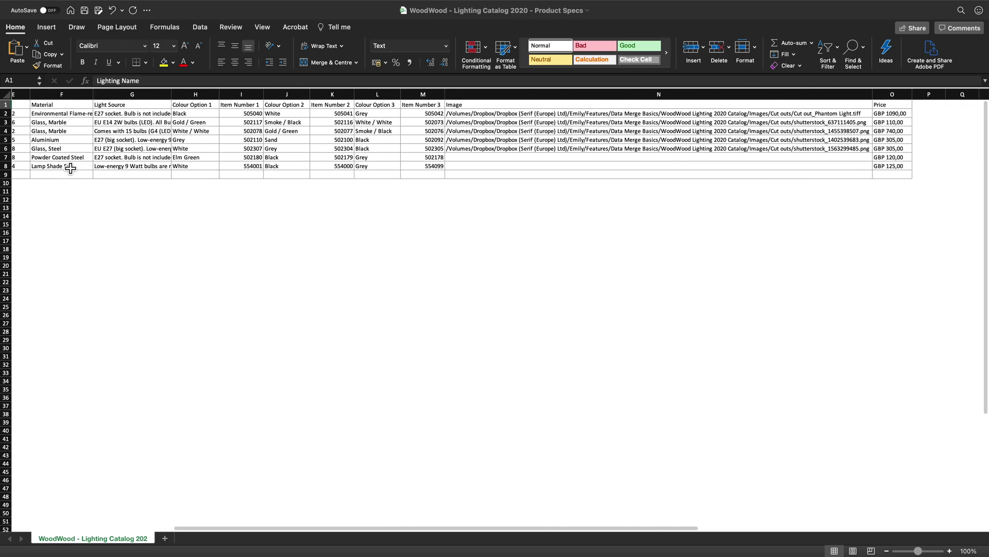
{"action": "left_click", "coordinate": [475, 158]}
{"action": "scroll", "coordinate": [474, 158], "scroll_direction": "right", "scroll_amount": 3}
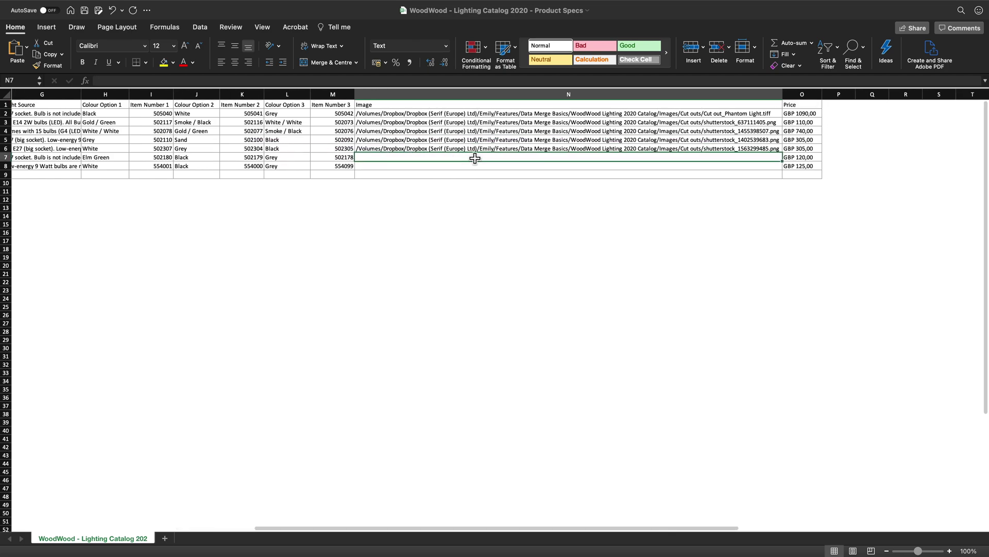
{"action": "scroll", "coordinate": [516, 159], "scroll_direction": "right", "scroll_amount": 3}
{"action": "key", "text": "super+Tab"}
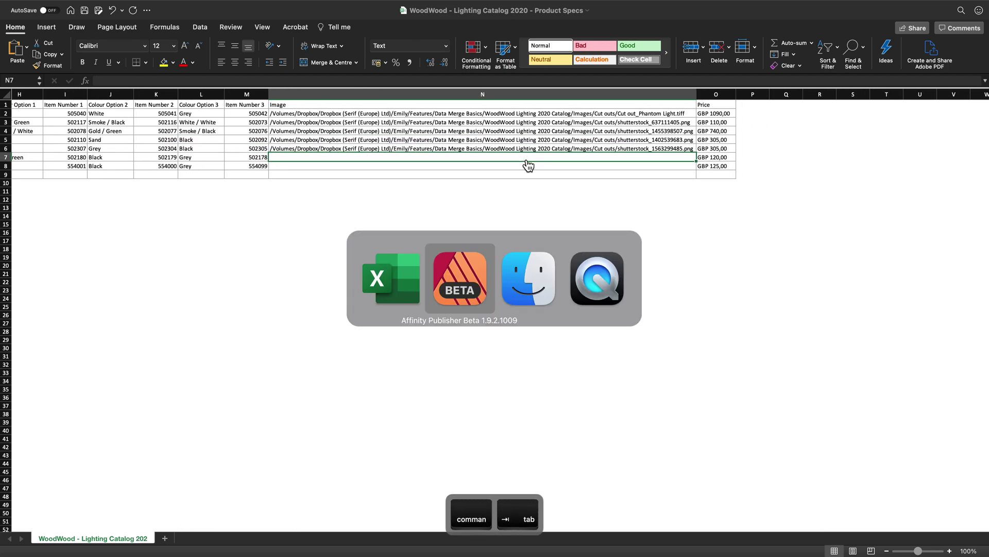
Copy shutterstock_1402539674.png's full pathname from Finder's Cut outs folder using Copy as Pathname.
{"action": "left_click", "coordinate": [536, 288]}
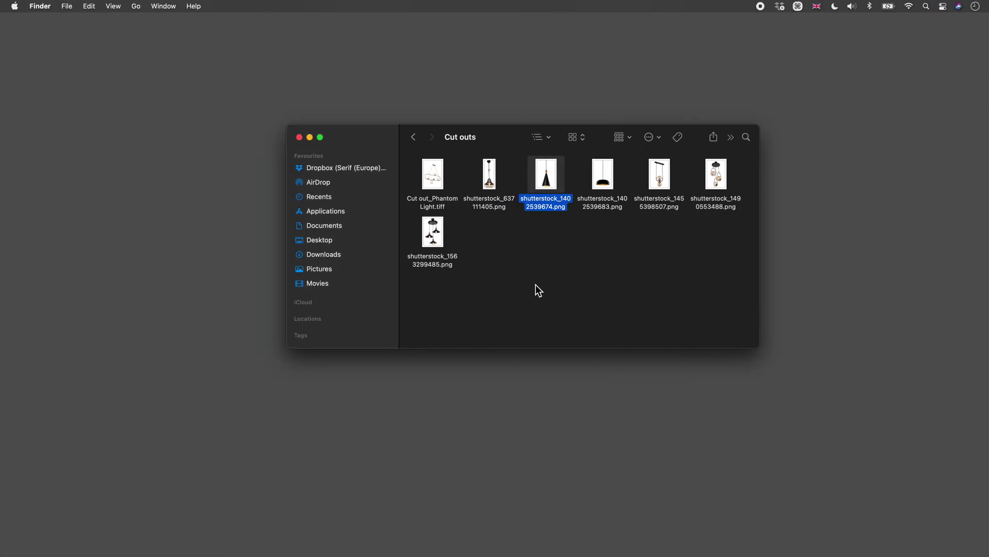
{"action": "left_click", "coordinate": [552, 203], "text": "ctrl"}
{"action": "key", "text": "alt"}
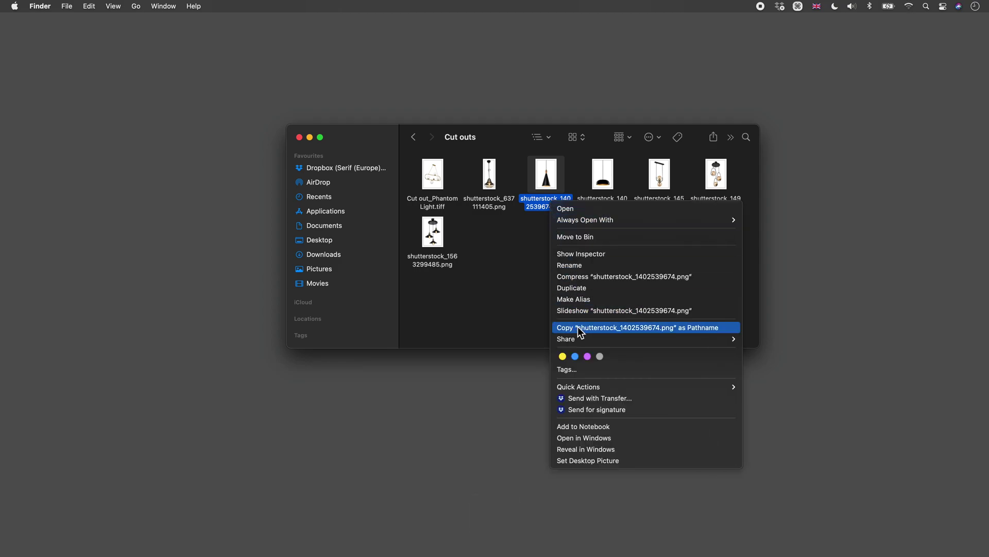
{"action": "left_click", "coordinate": [729, 326]}
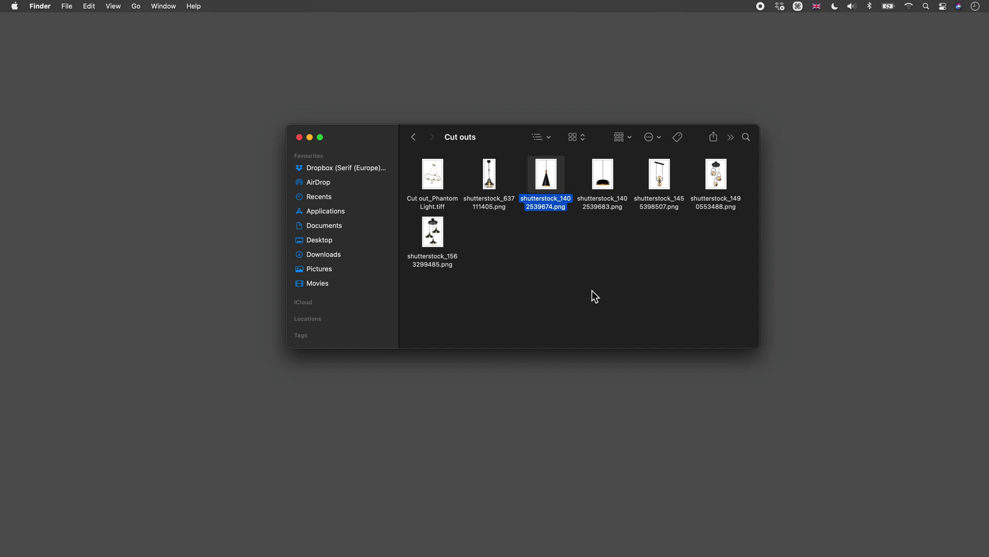
{"action": "key", "text": "super+Tab"}
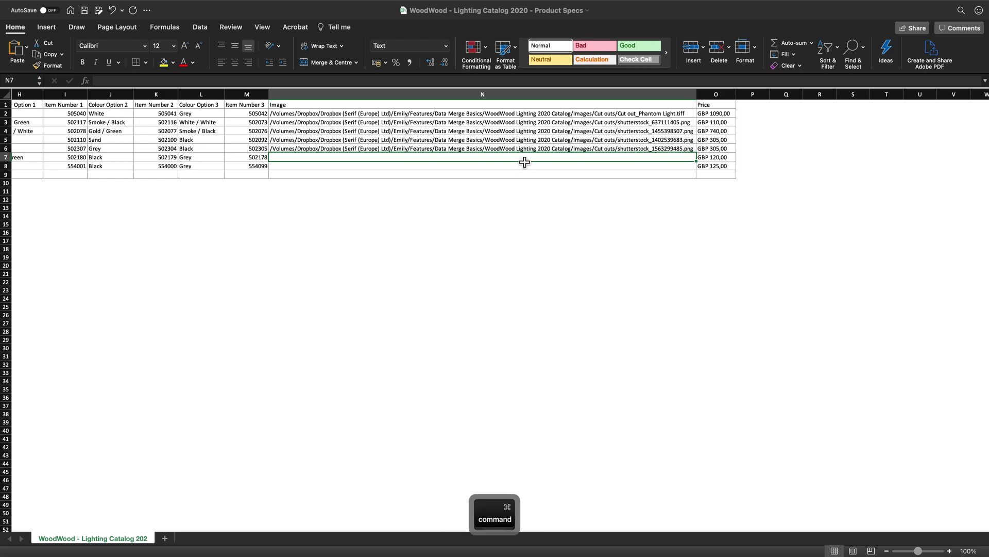
Paste the first image path into N7, then copy shutterstock_1490553488.png's pathname in Finder.
{"action": "type", "text": "/Volumes/Dropbox/Dropbox (Serif (Europe) Ltd)/Emily/Features/Data Merge Basics/WoodWood Lighting 2020 Catalog/Images/Cut outs/shutterstock_1402539674.png"}
{"action": "left_click", "coordinate": [525, 168]}
{"action": "key", "text": "super+Tab"}
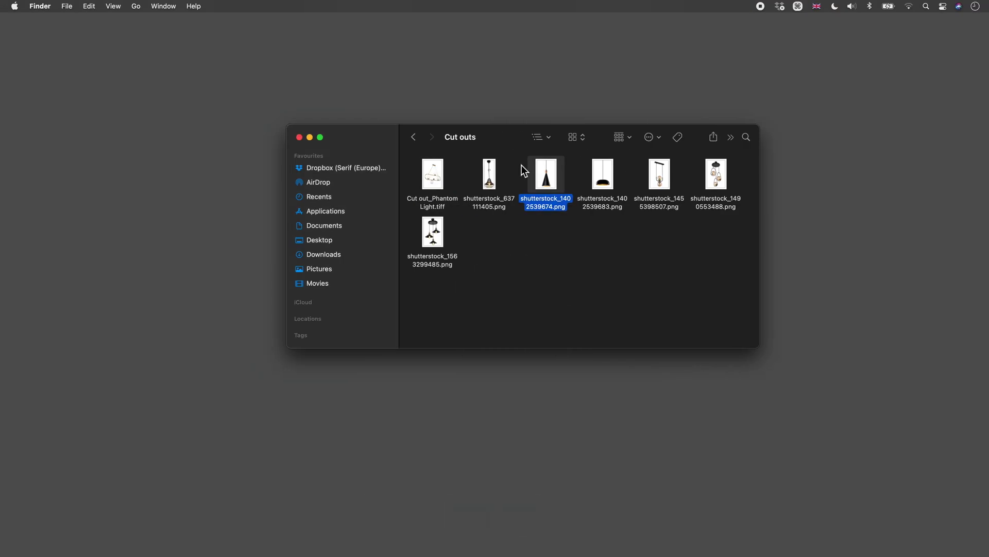
{"action": "left_click", "coordinate": [719, 177]}
{"action": "right_click", "coordinate": [719, 176]}
{"action": "key", "text": "alt"}
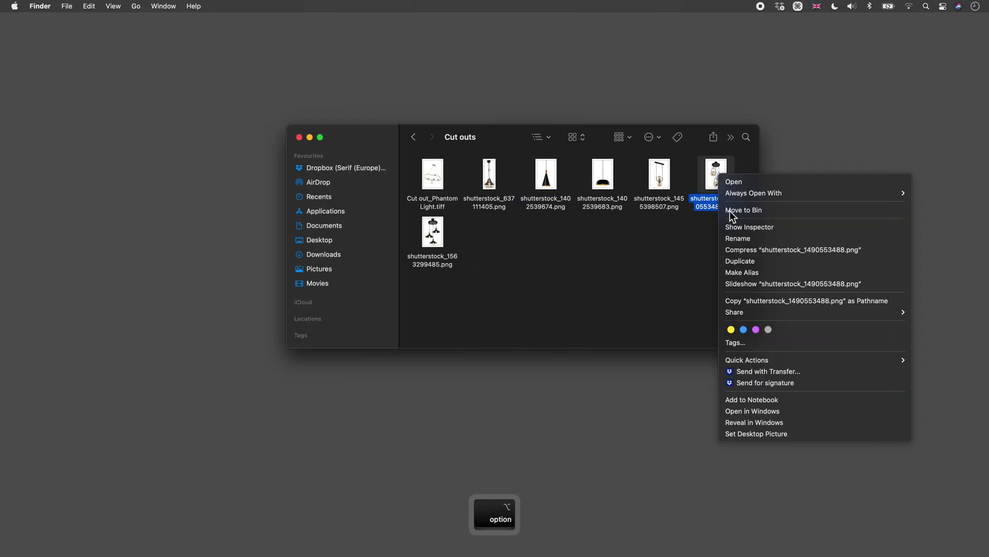
{"action": "left_click", "coordinate": [753, 301]}
Paste the second image path into N8 and save the workbook.
{"action": "key", "text": "super+Tab"}
{"action": "key", "text": "super+v"}
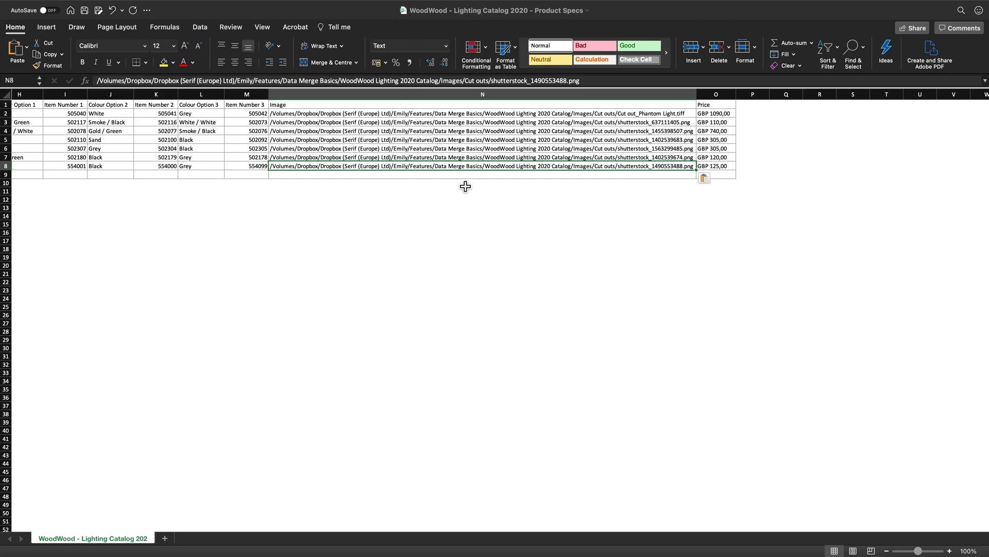
{"action": "key", "text": "super+s"}
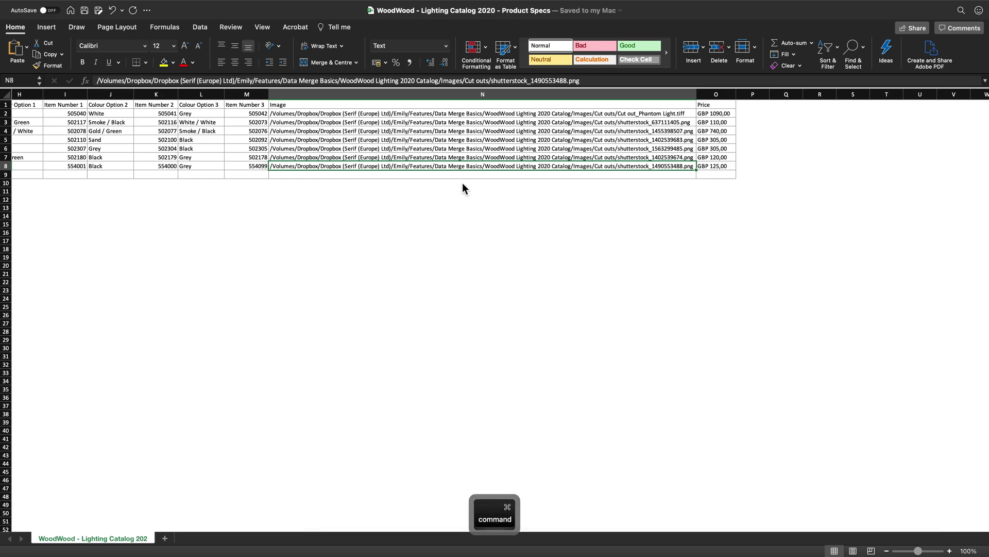
{"action": "key", "text": "super+Tab"}
{"action": "key", "text": "super+Tab"}
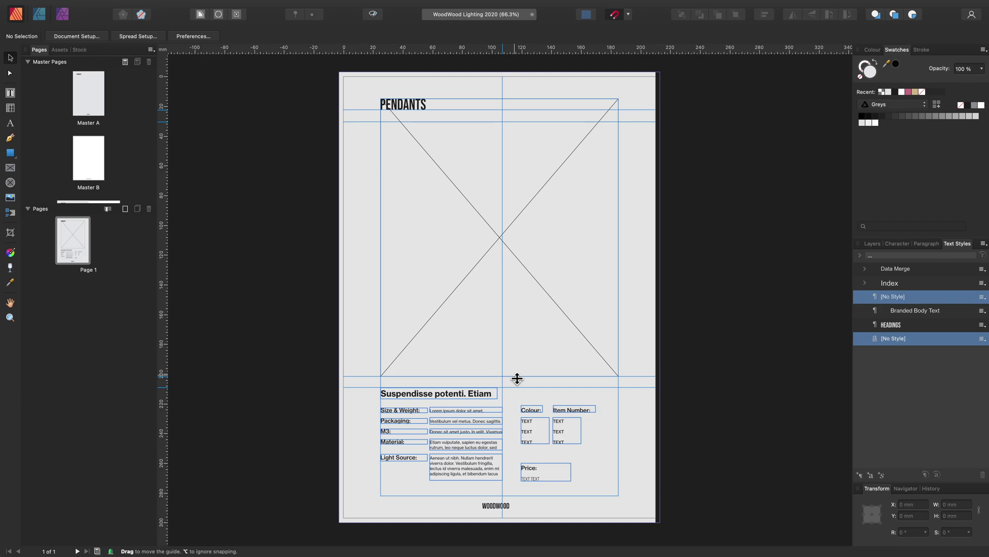
Insert one page using Master B after page 1 through the Add Page dialog.
{"action": "left_click", "coordinate": [76, 251]}
{"action": "left_click", "coordinate": [124, 209]}
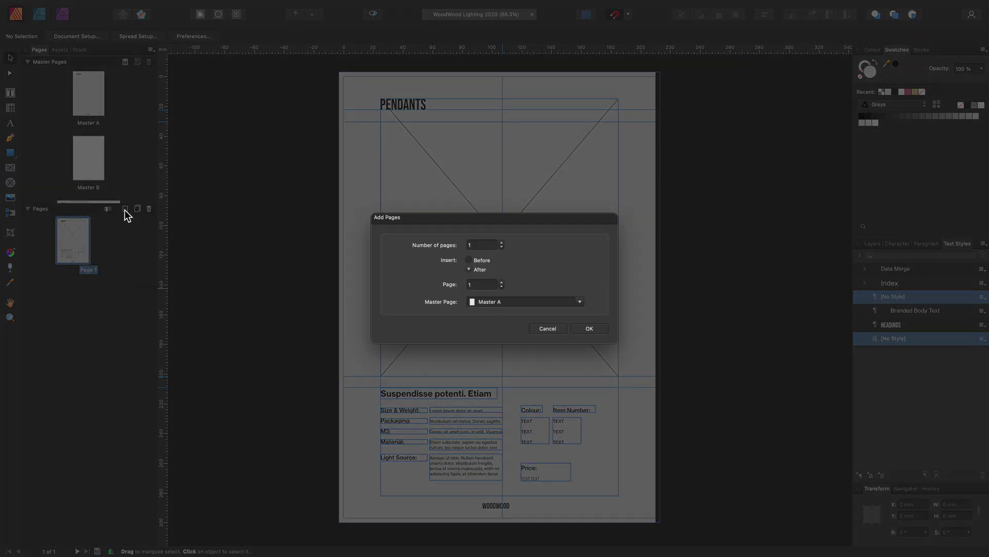
{"action": "left_click", "coordinate": [580, 302]}
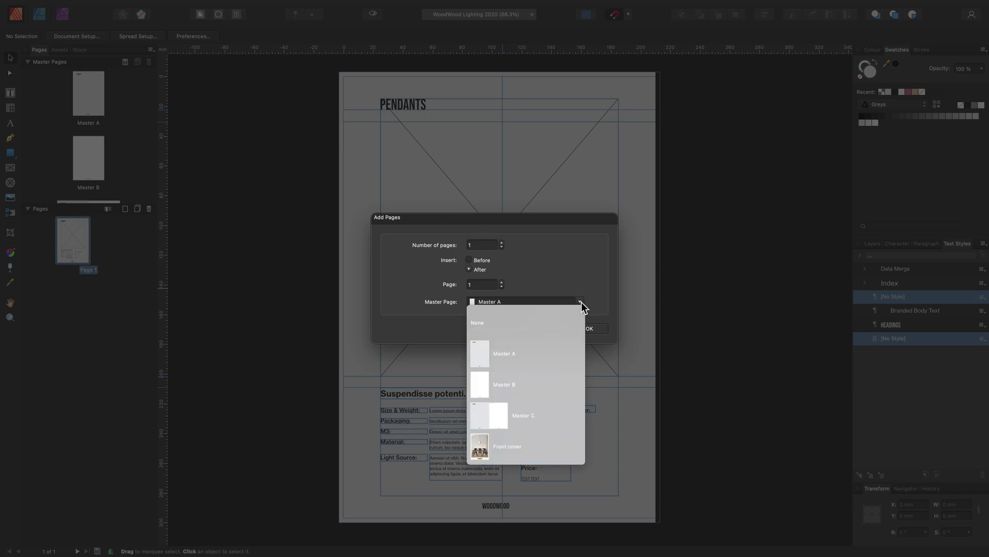
{"action": "left_click", "coordinate": [508, 387]}
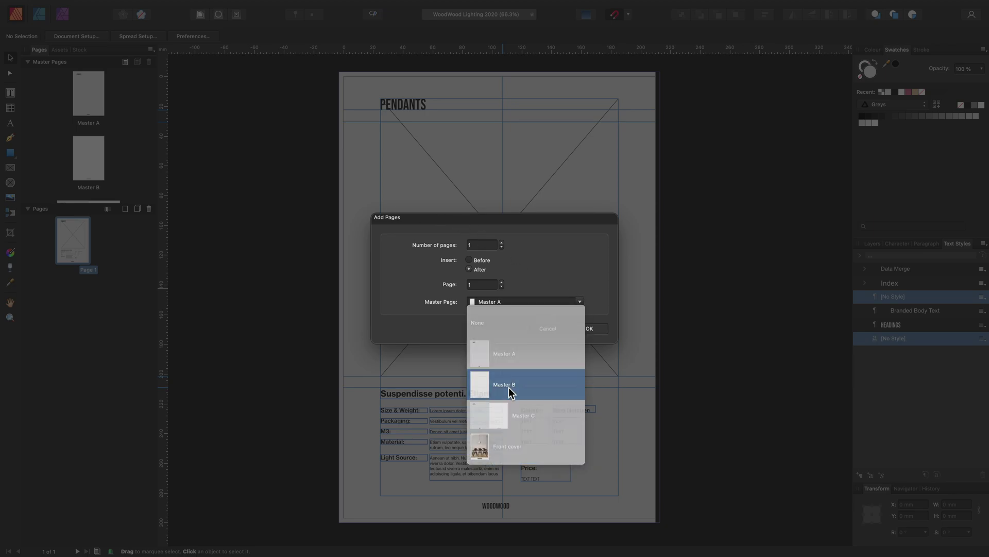
{"action": "left_click", "coordinate": [508, 388]}
{"action": "left_click", "coordinate": [587, 329]}
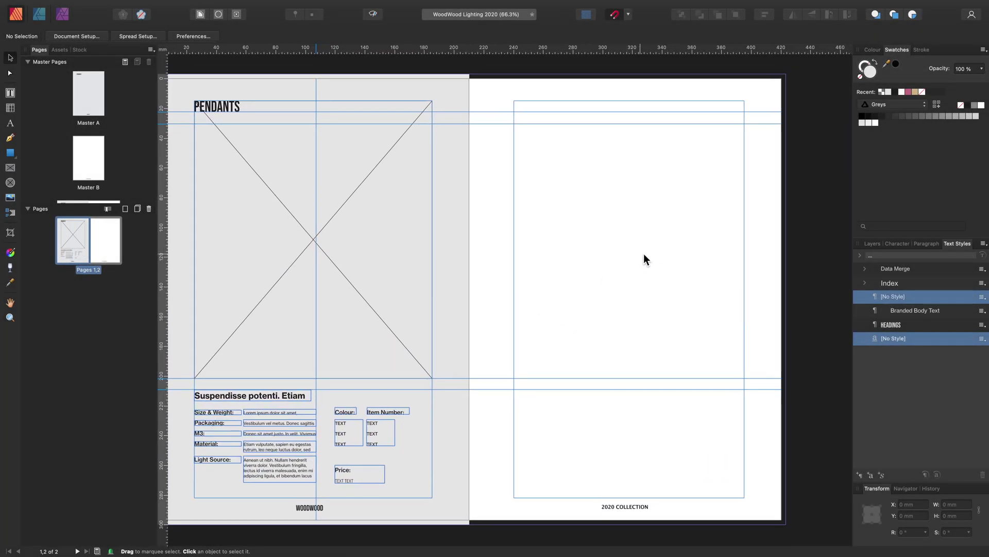
{"action": "scroll", "coordinate": [644, 255], "scroll_direction": "right", "scroll_amount": 4}
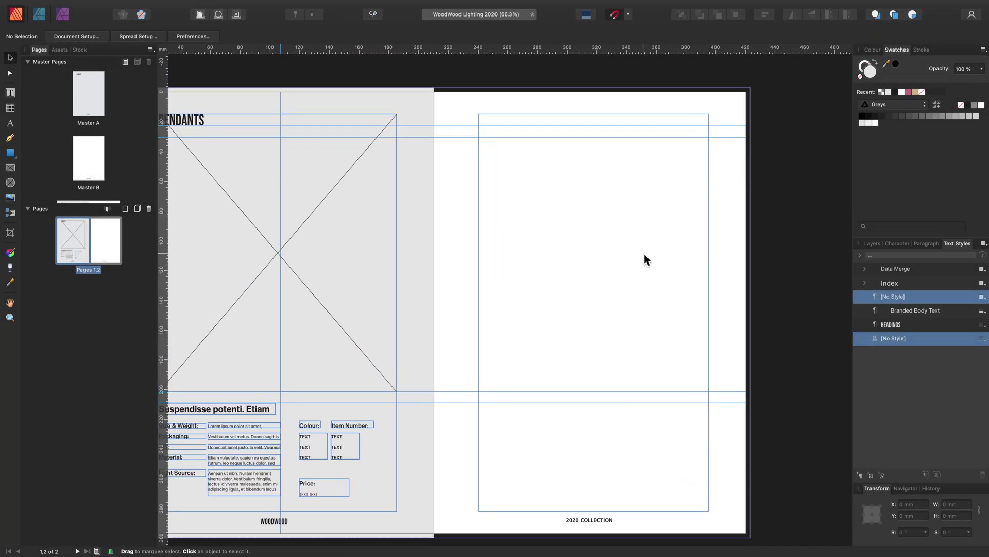
Draw a full-page picture frame on page 2 and place the dining-table TIFF photo in it.
{"action": "left_click", "coordinate": [10, 167]}
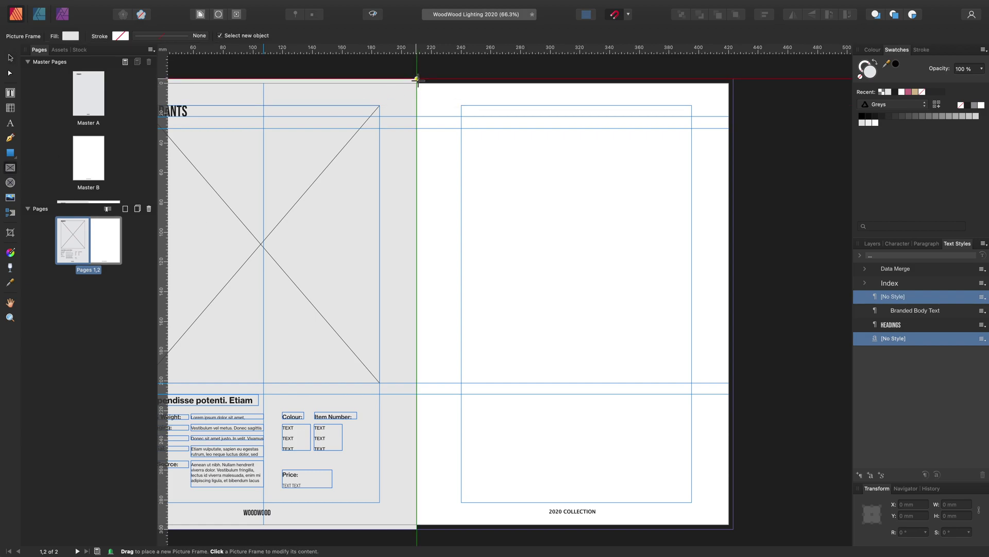
{"action": "left_click_drag", "start_coordinate": [417, 74], "coordinate": [733, 492]}
{"action": "left_click", "coordinate": [10, 197]}
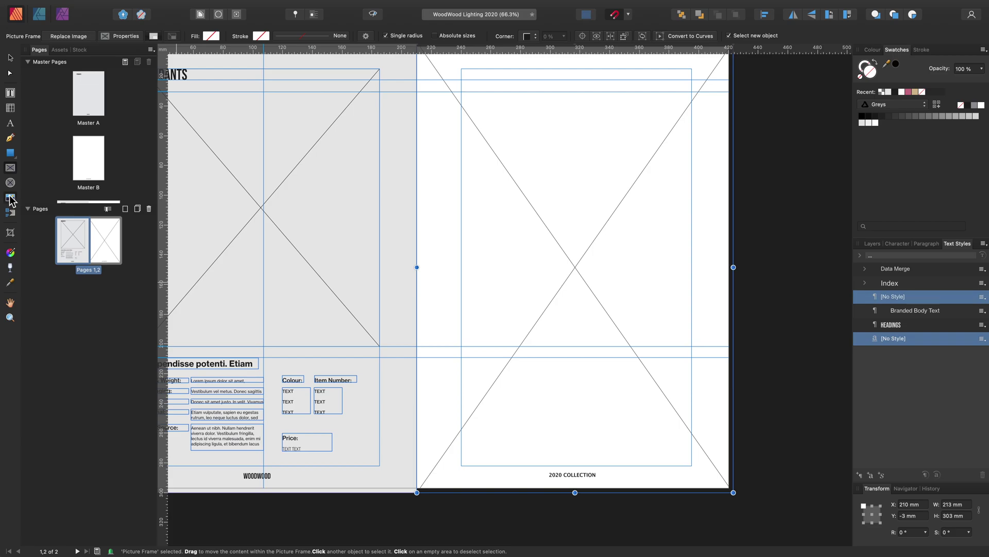
{"action": "left_click", "coordinate": [400, 204]}
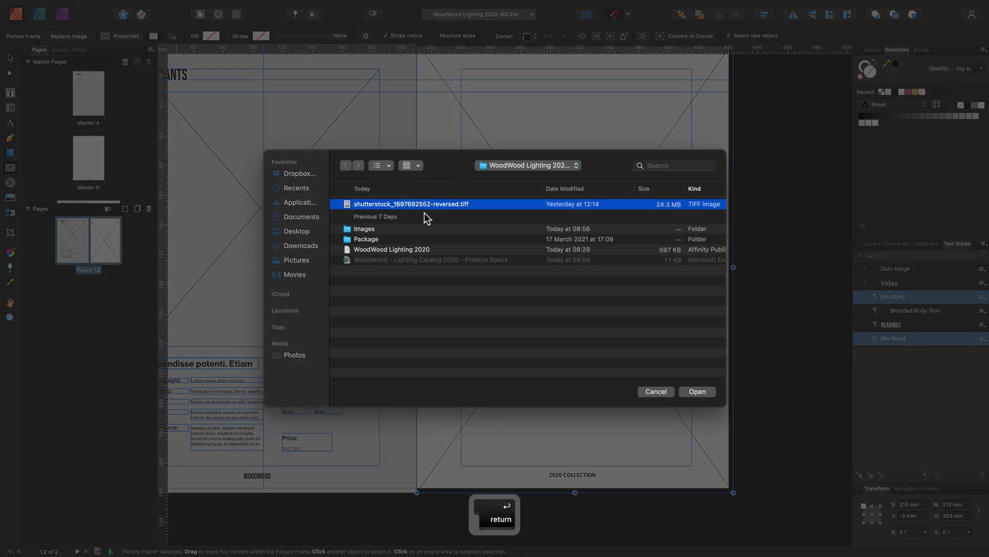
{"action": "left_click", "coordinate": [707, 392]}
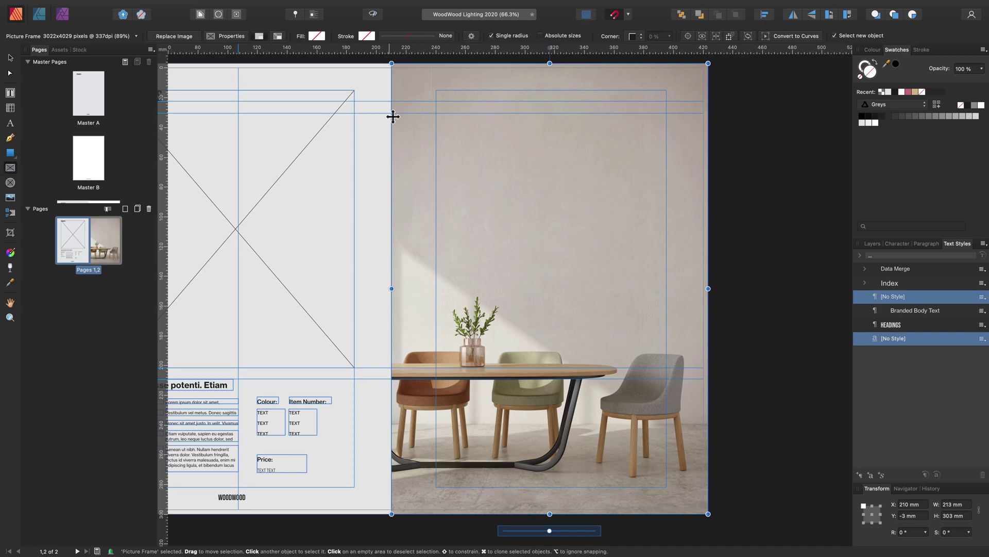
Draw a 155 × 141 mm picture frame at page 2's top, set to Scale to Min Fit.
{"action": "left_click_drag", "start_coordinate": [436, 64], "coordinate": [666, 273]}
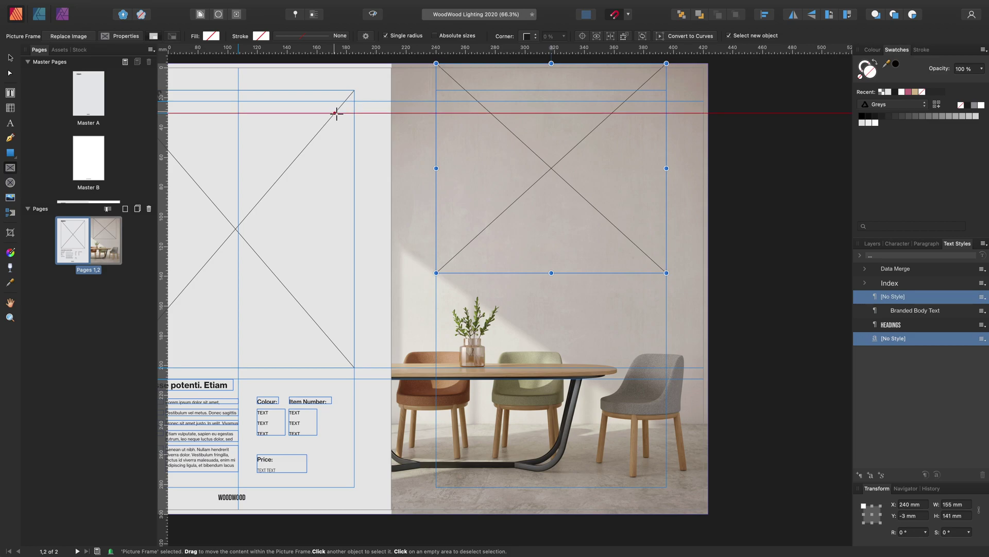
{"action": "left_click", "coordinate": [121, 36]}
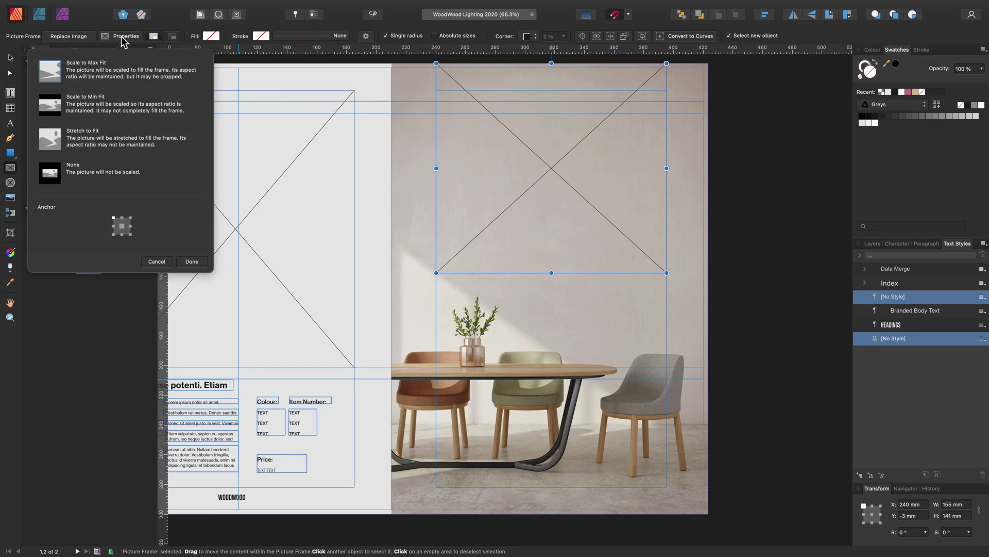
{"action": "left_click", "coordinate": [57, 111]}
{"action": "left_click", "coordinate": [194, 262]}
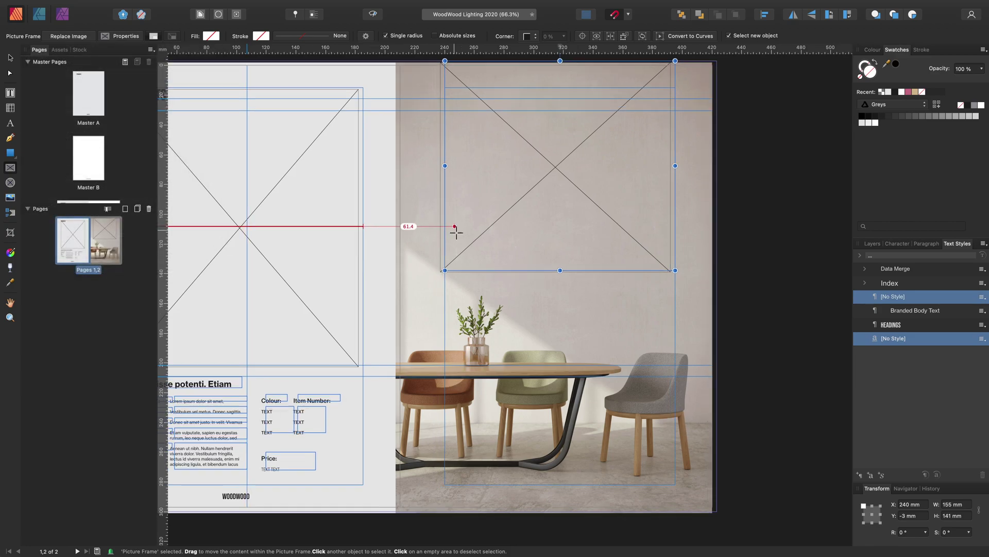
{"action": "scroll", "coordinate": [455, 229], "scroll_direction": "left", "scroll_amount": 8}
Select the heading text, then show the Fields panel via View > Studio and move it top right.
{"action": "left_click", "coordinate": [399, 363]}
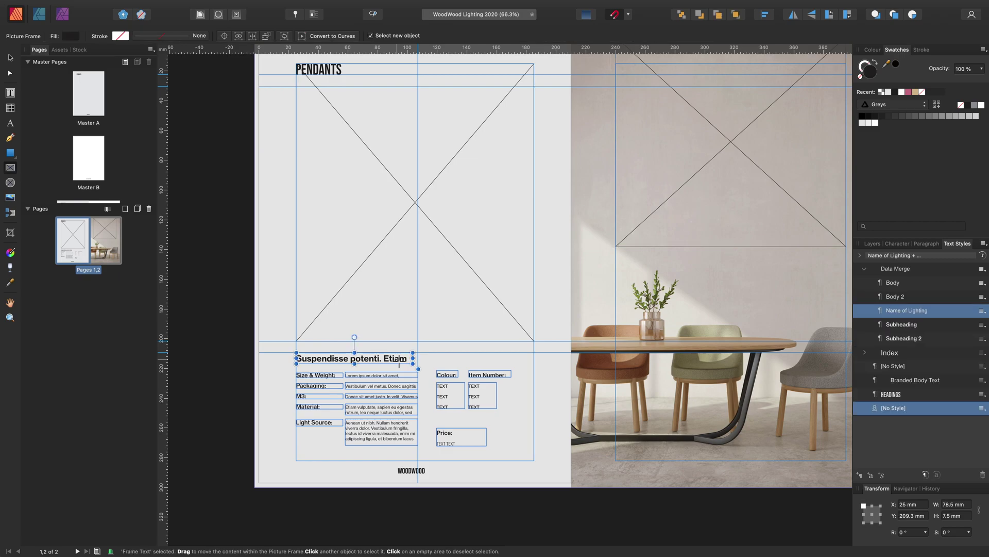
{"action": "triple_click", "coordinate": [407, 362]}
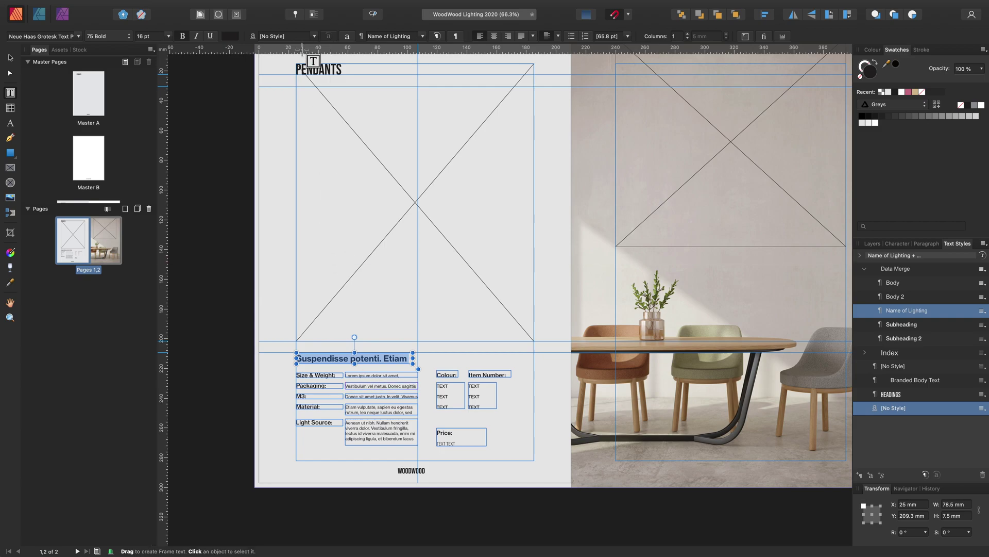
{"action": "left_click", "coordinate": [319, 7]}
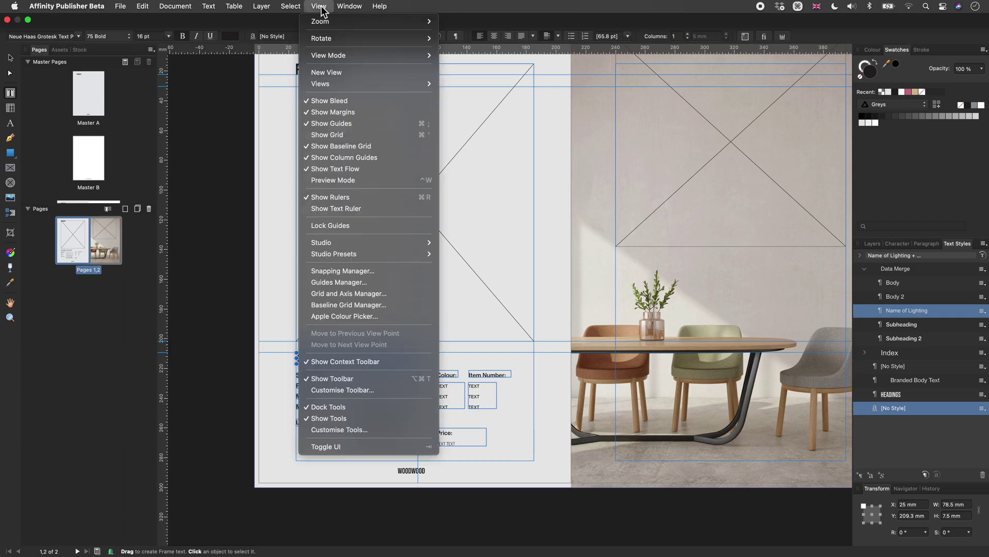
{"action": "mouse_move", "coordinate": [384, 244]}
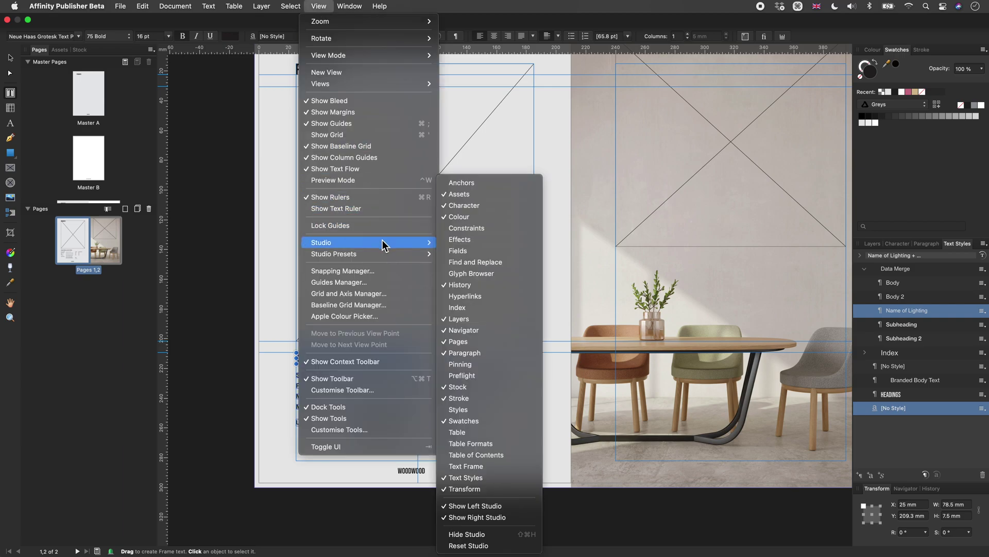
{"action": "left_click", "coordinate": [482, 252]}
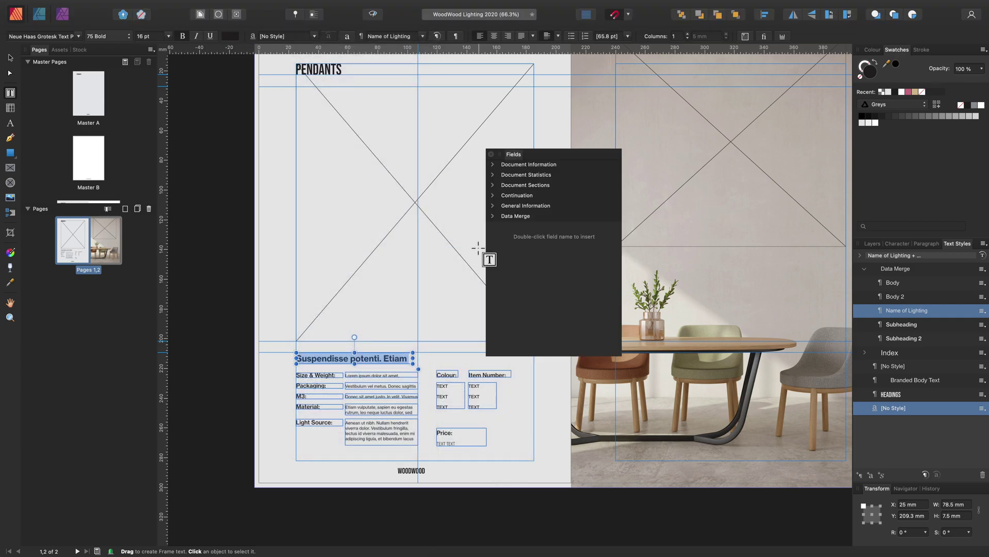
{"action": "left_click_drag", "start_coordinate": [510, 156], "coordinate": [710, 82]}
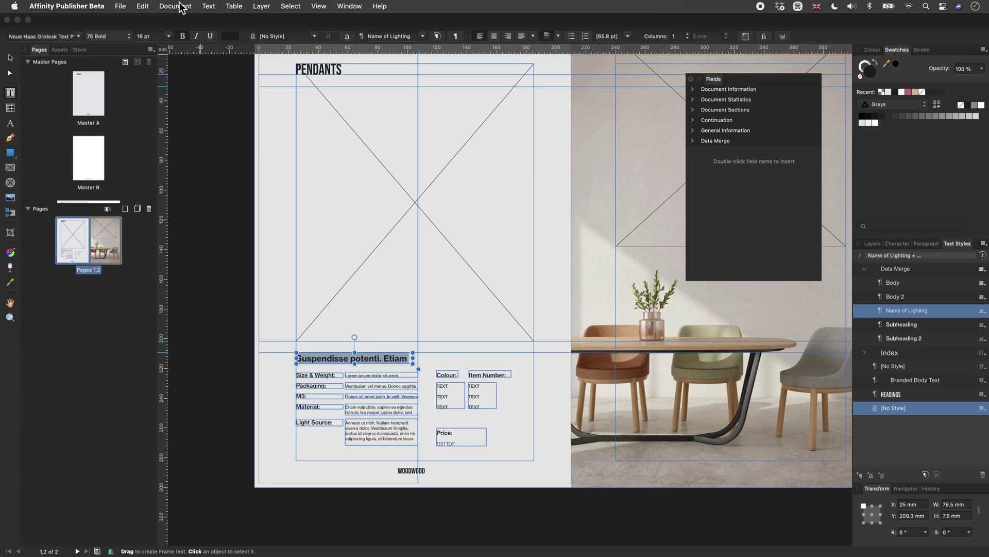
Add 'WoodWood - Lighting Catalog 2020 - Product Specs' as a source in the Data Merge Manager.
{"action": "left_click", "coordinate": [175, 6]}
{"action": "left_click", "coordinate": [237, 180]}
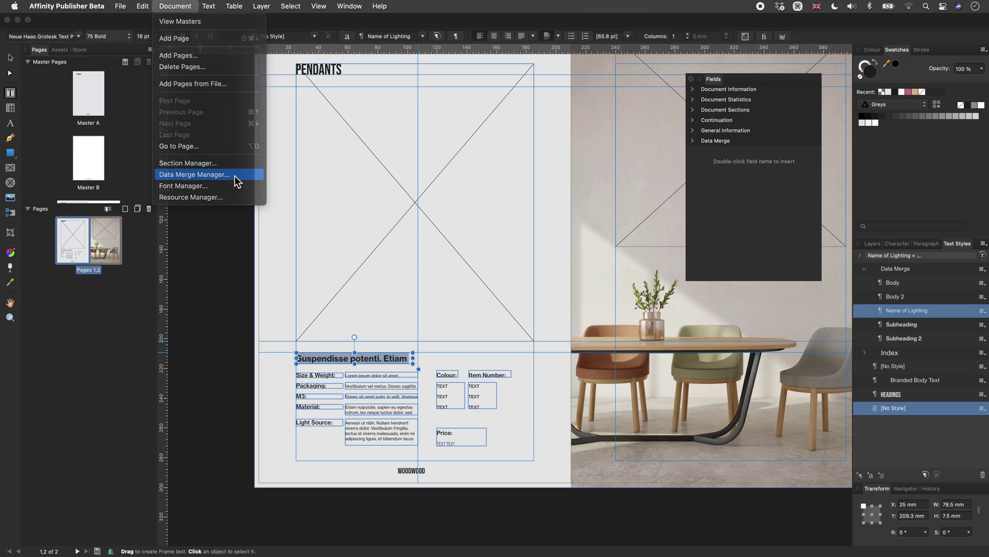
{"action": "left_click_drag", "start_coordinate": [232, 267], "coordinate": [500, 131]}
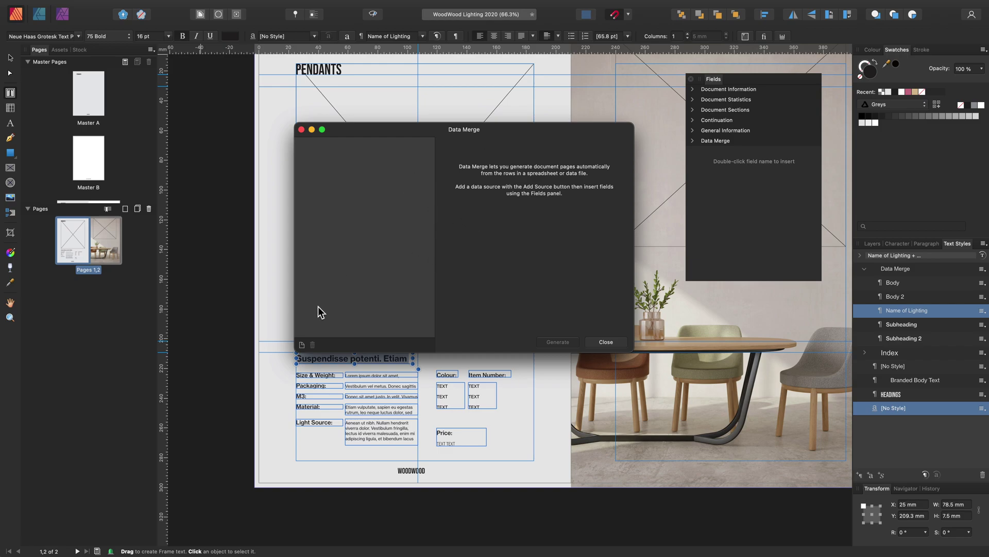
{"action": "left_click", "coordinate": [303, 348]}
{"action": "left_click_drag", "start_coordinate": [375, 128], "coordinate": [715, 95]}
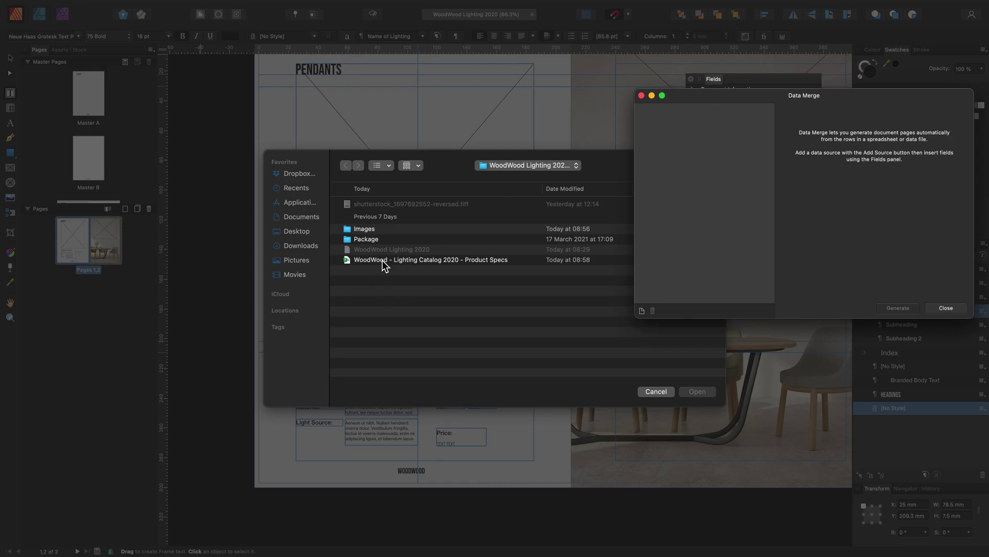
{"action": "left_click", "coordinate": [424, 260]}
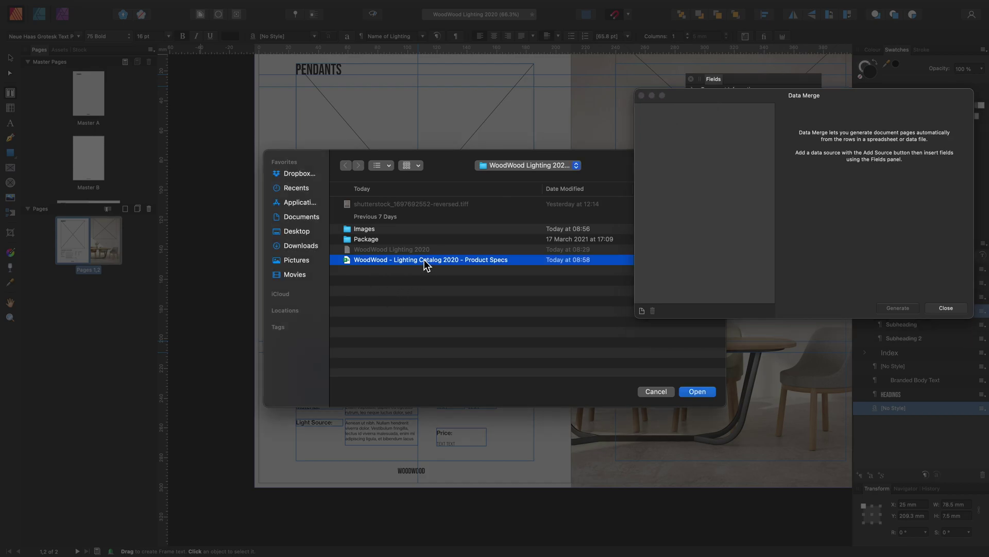
{"action": "left_click", "coordinate": [698, 392]}
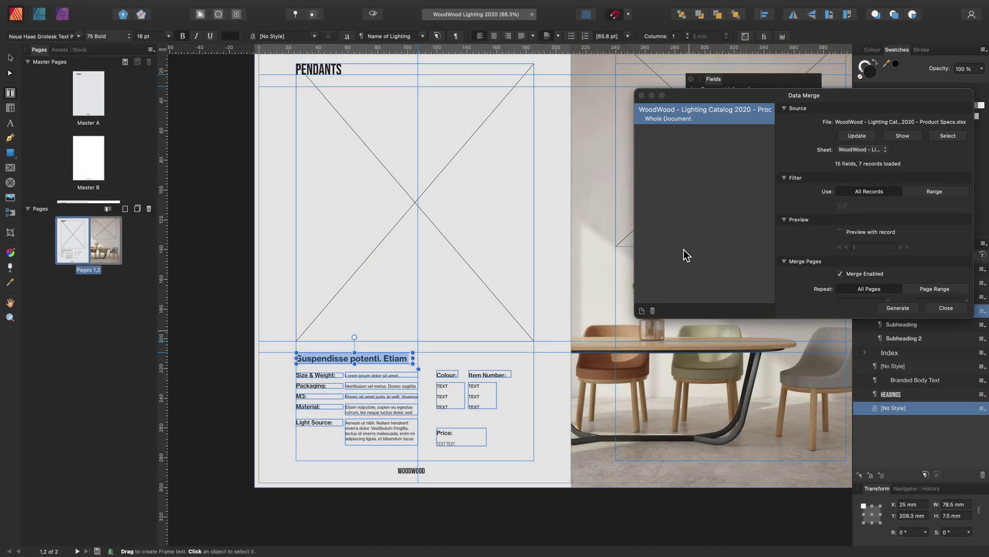
{"action": "left_click_drag", "start_coordinate": [703, 97], "coordinate": [390, 197]}
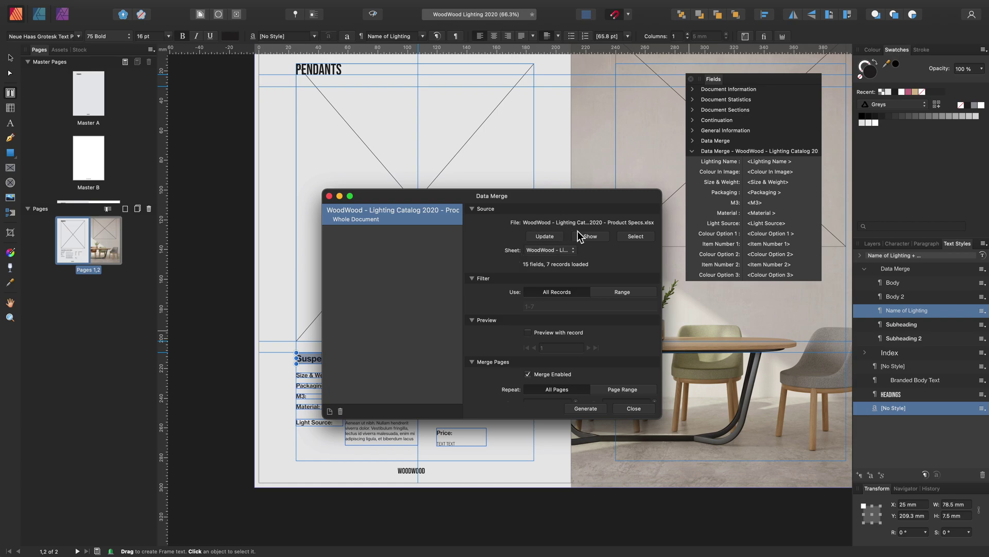
{"action": "left_click", "coordinate": [604, 240]}
{"action": "key", "text": "super+Tab"}
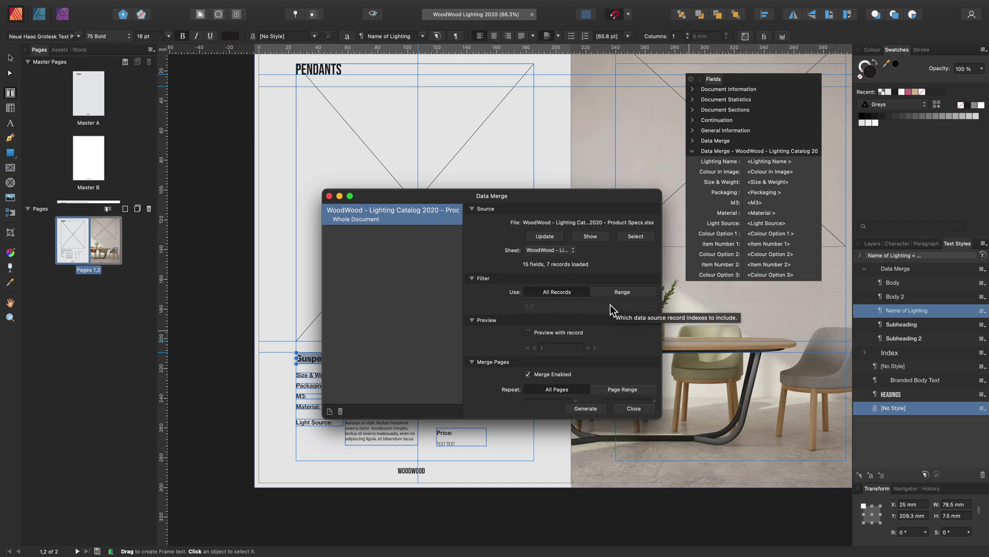
{"action": "left_click", "coordinate": [613, 292]}
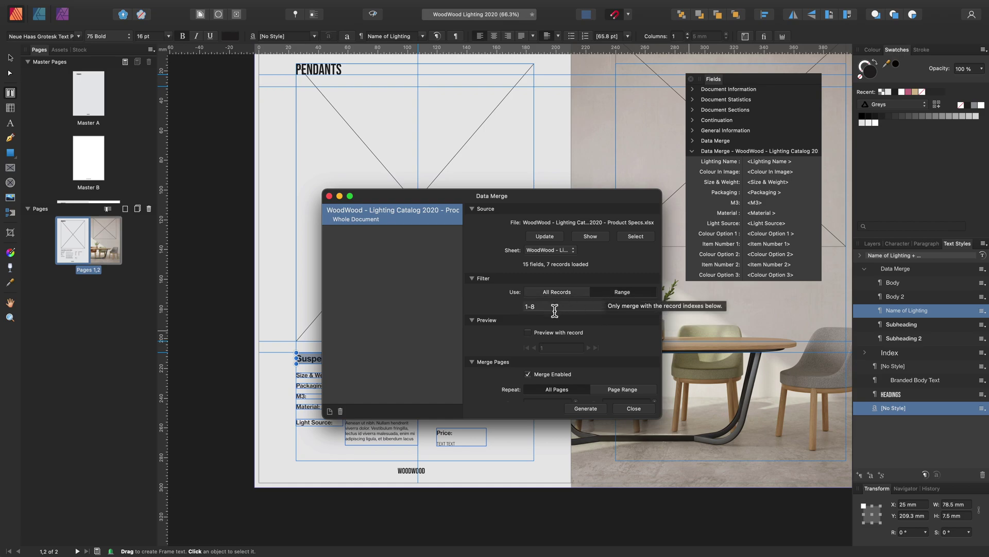
{"action": "left_click", "coordinate": [554, 306]}
{"action": "type", "text": "3-7"}
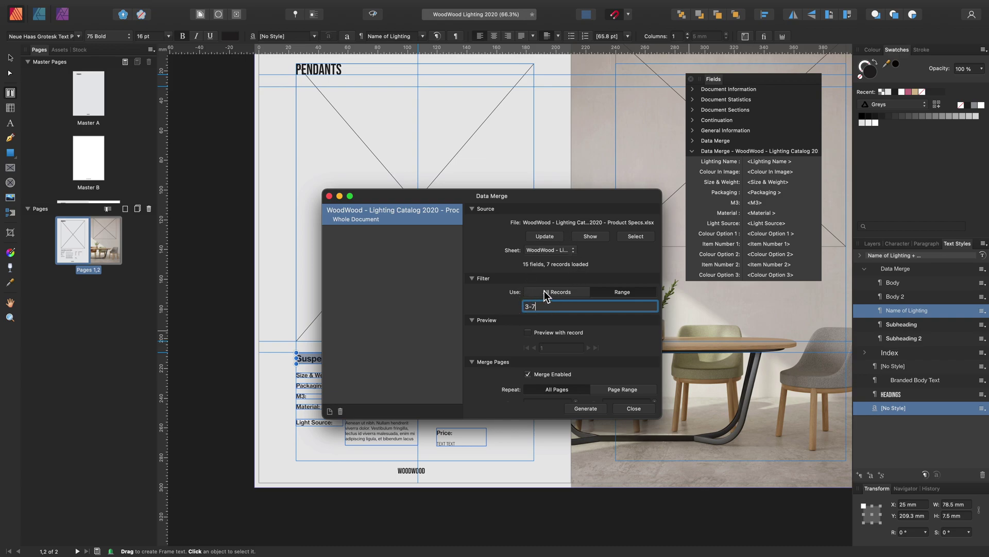
{"action": "left_click", "coordinate": [567, 291]}
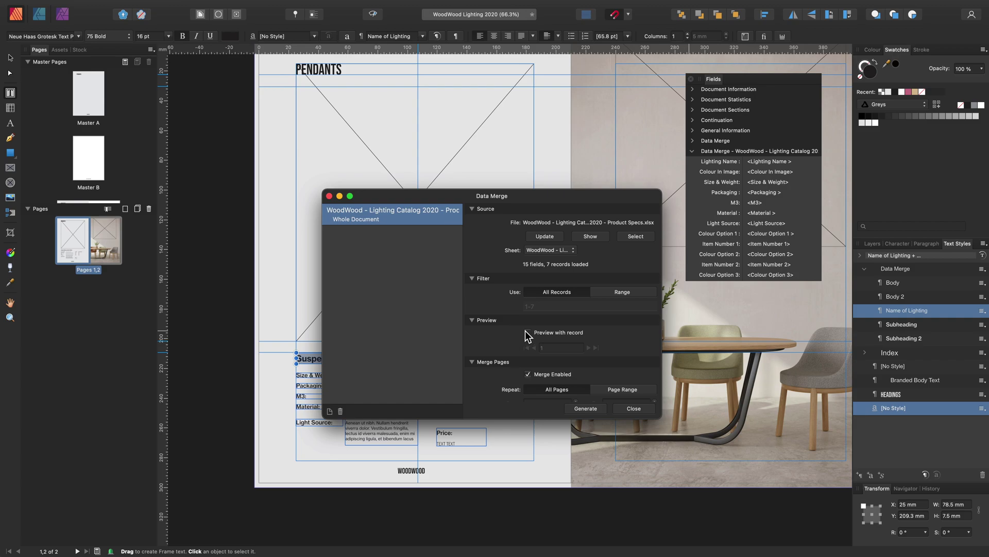
Enable Preview with record, step through to record 3 and back to record 1, then close Data Merge.
{"action": "left_click", "coordinate": [528, 332]}
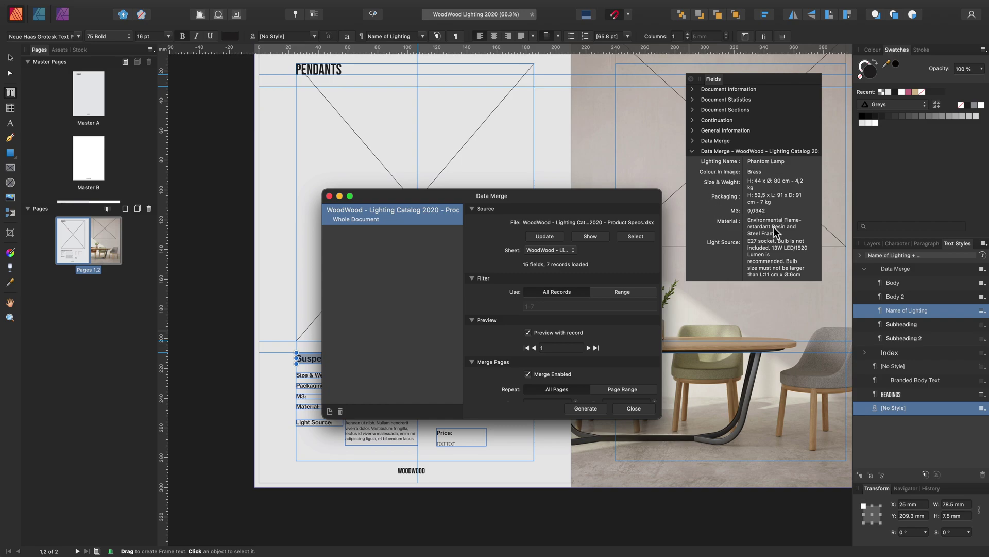
{"action": "left_click", "coordinate": [528, 332]}
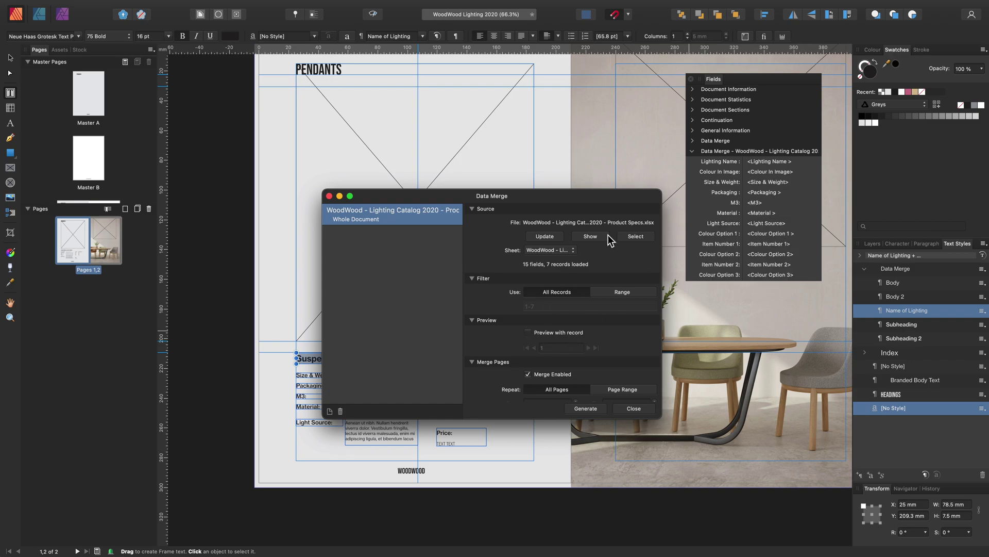
{"action": "left_click", "coordinate": [527, 333]}
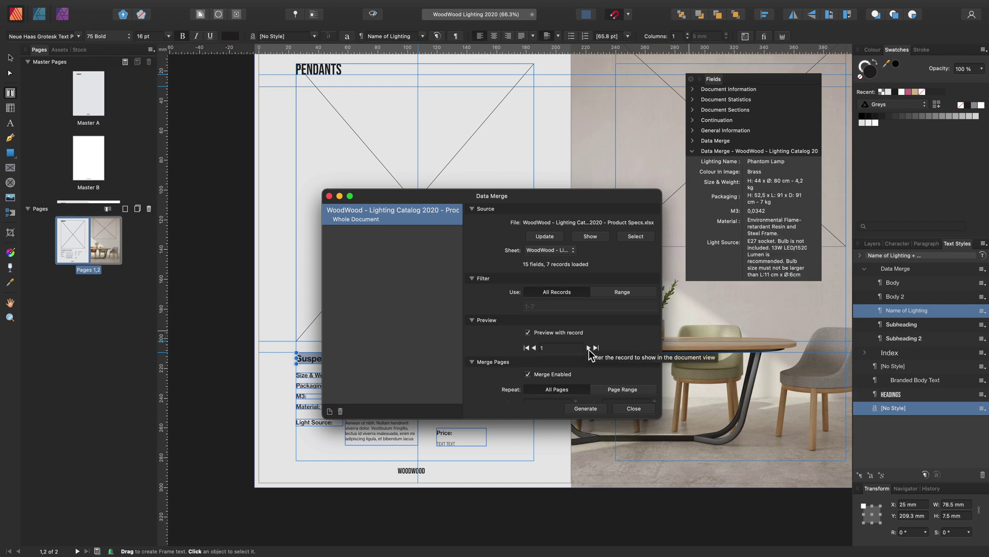
{"action": "left_click", "coordinate": [588, 348]}
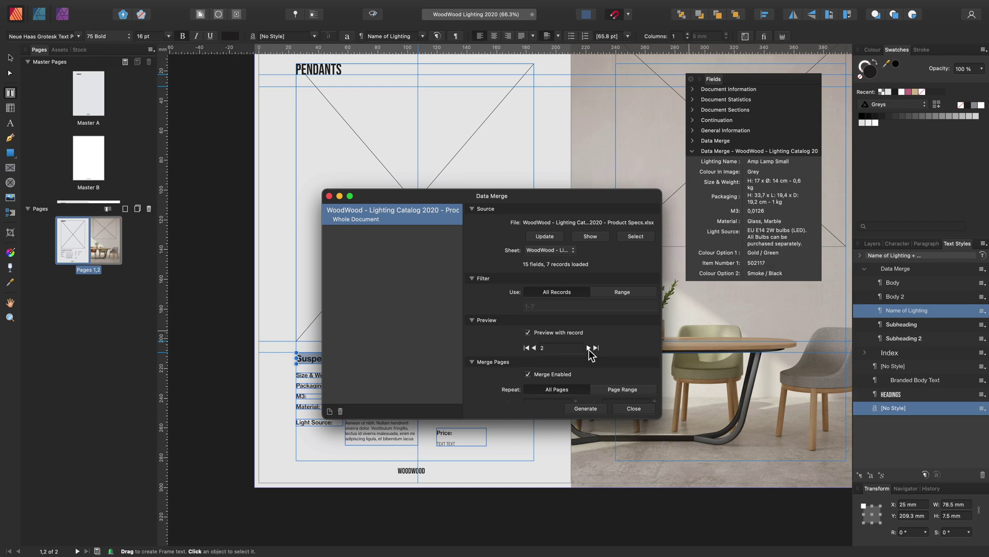
{"action": "left_click", "coordinate": [589, 348]}
{"action": "left_click", "coordinate": [534, 348]}
{"action": "left_click", "coordinate": [534, 348]}
{"action": "scroll", "coordinate": [510, 350], "scroll_direction": "down", "scroll_amount": 1}
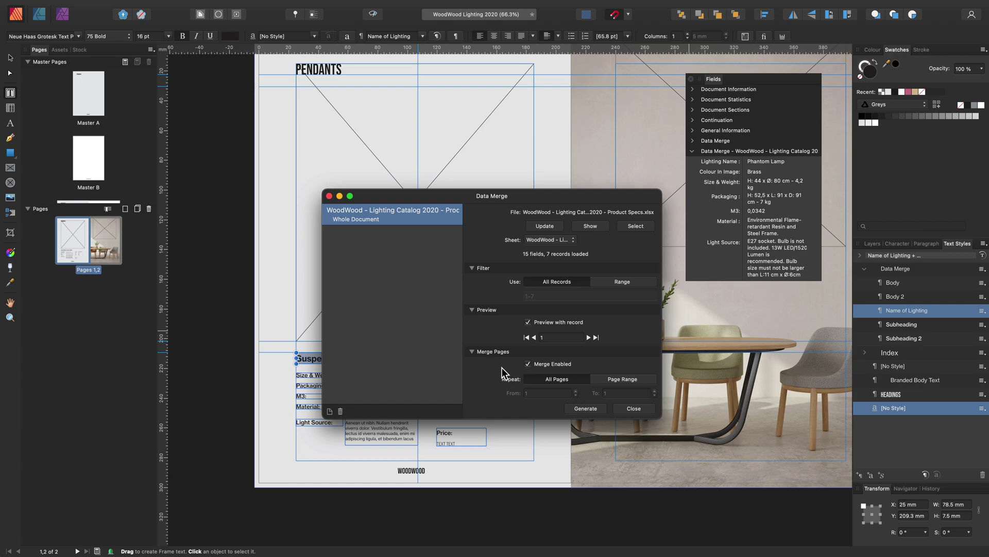
{"action": "left_click", "coordinate": [630, 410]}
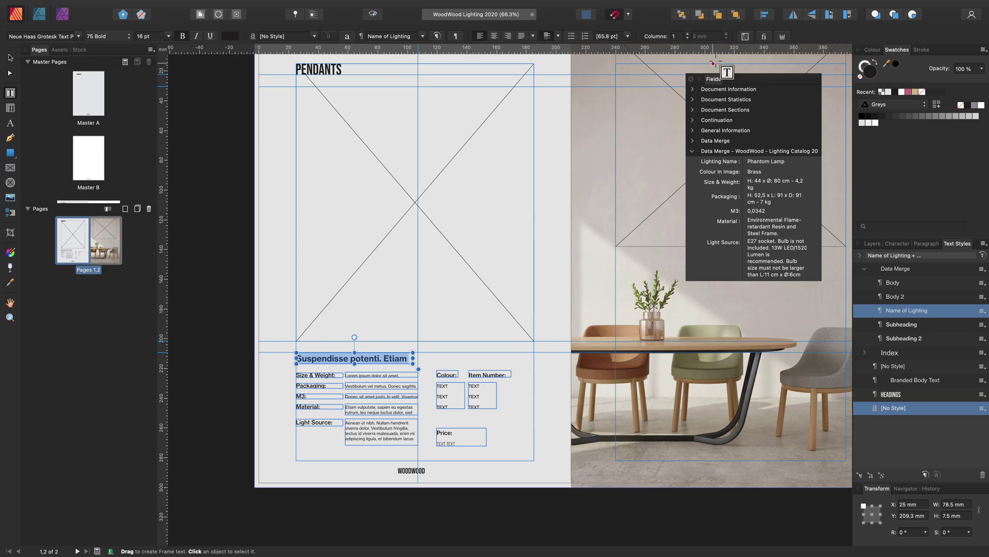
Replace the heading, Size & Weight and Packaging placeholders with their merge fields.
{"action": "left_click_drag", "start_coordinate": [716, 84], "coordinate": [561, 231]}
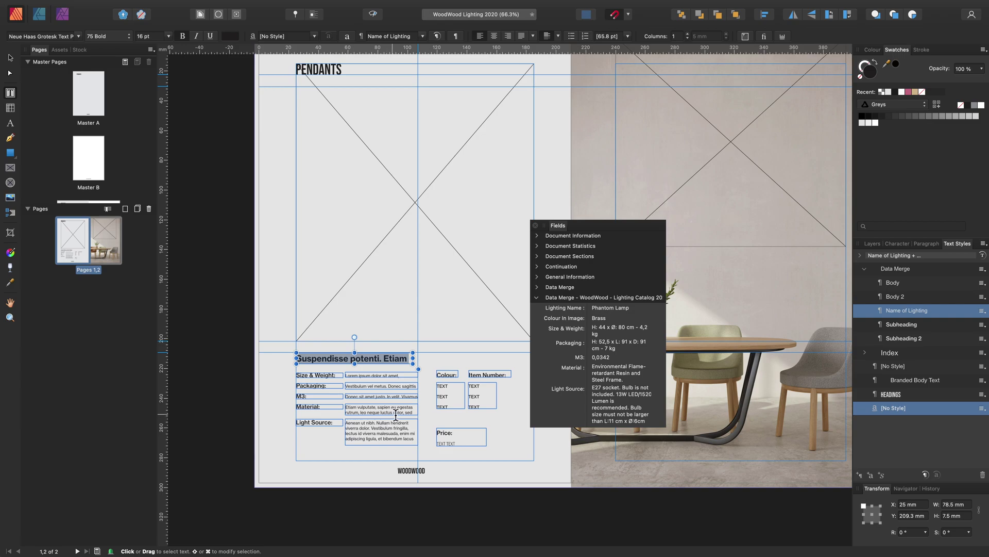
{"action": "double_click", "coordinate": [616, 310]}
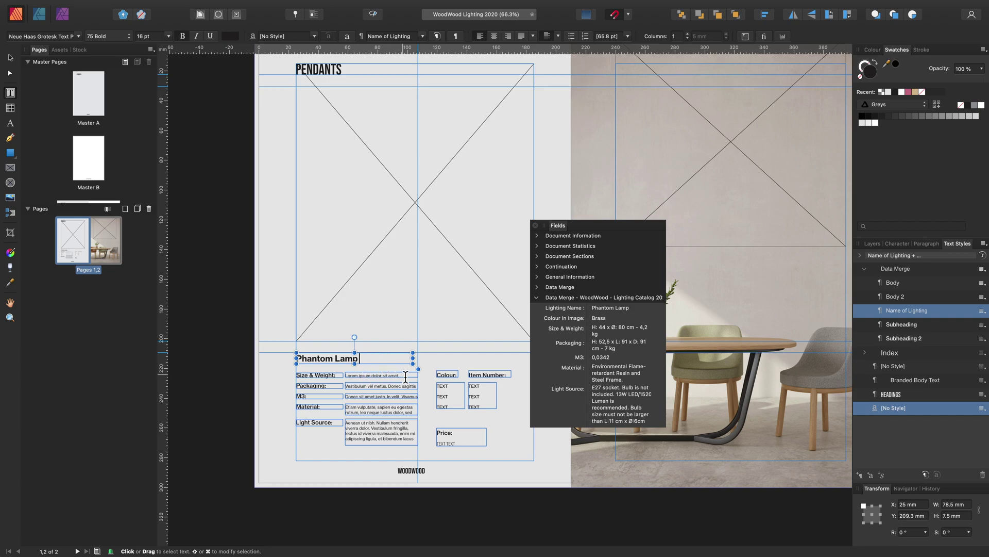
{"action": "left_click_drag", "start_coordinate": [406, 377], "coordinate": [341, 377]}
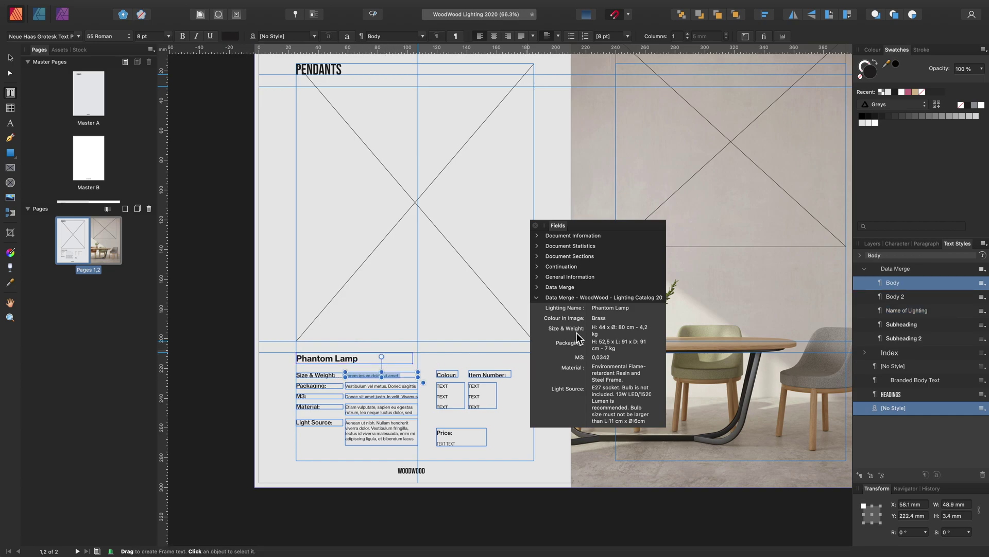
{"action": "double_click", "coordinate": [606, 330]}
{"action": "left_click_drag", "start_coordinate": [416, 386], "coordinate": [356, 389]}
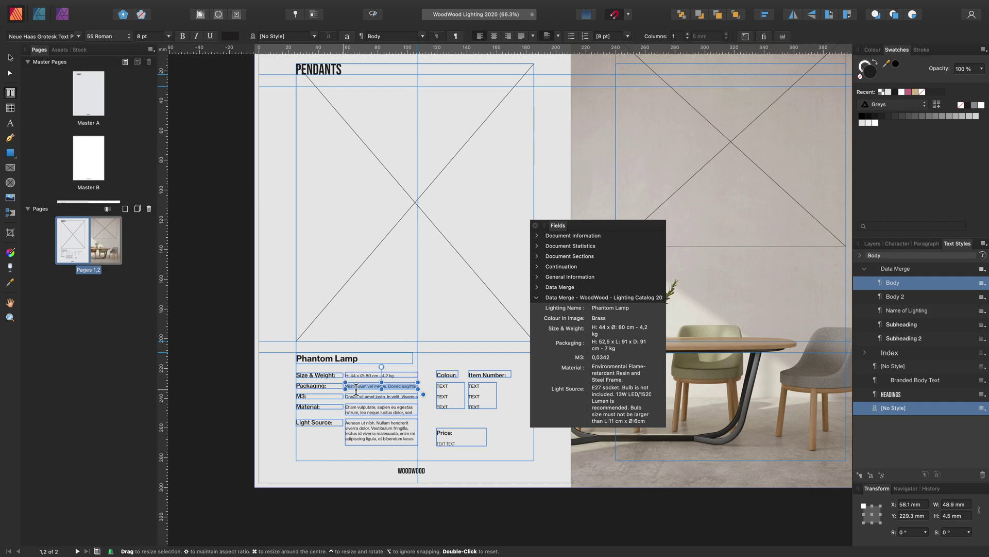
{"action": "double_click", "coordinate": [605, 342]}
Insert the M3, Material and Light Source fields, then adjust the Light Source frame's bottom edge.
{"action": "scroll", "coordinate": [403, 361], "scroll_direction": "down", "scroll_amount": 2}
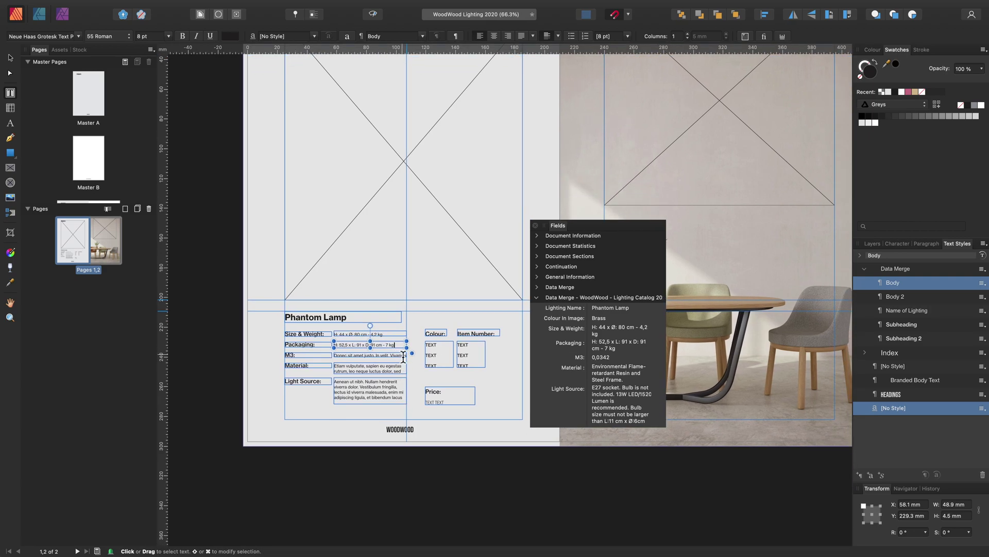
{"action": "left_click_drag", "start_coordinate": [404, 356], "coordinate": [317, 357]}
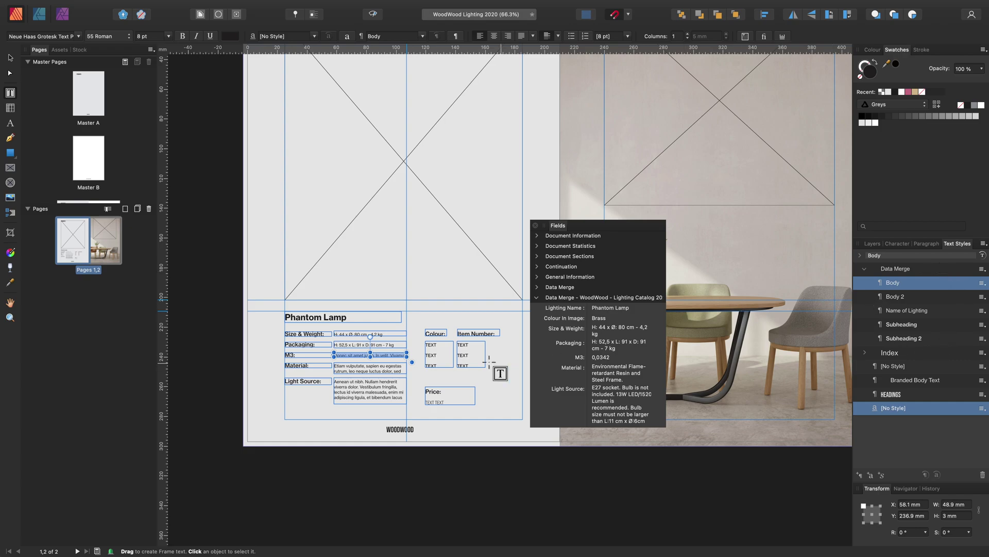
{"action": "scroll", "coordinate": [606, 337], "scroll_direction": "down", "scroll_amount": 2}
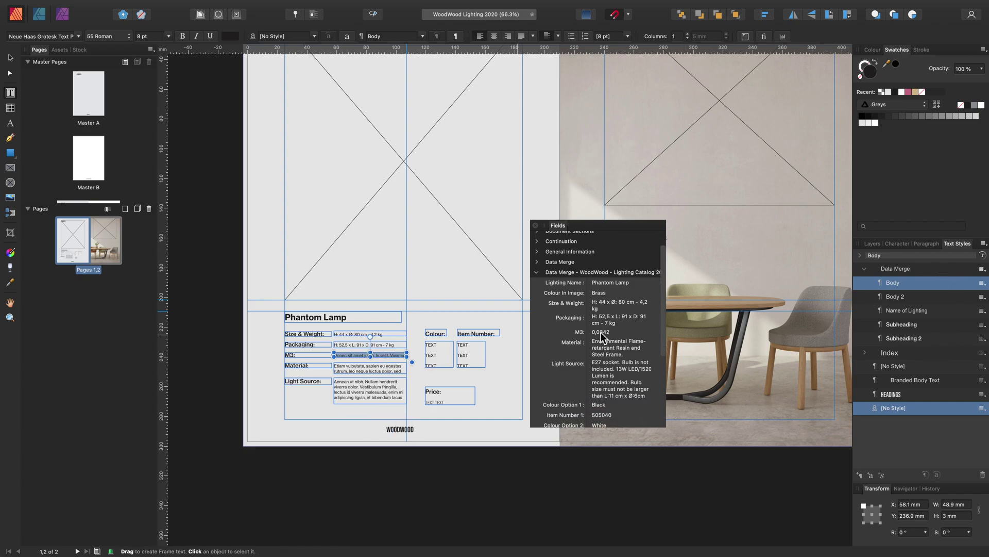
{"action": "double_click", "coordinate": [600, 333]}
{"action": "left_click_drag", "start_coordinate": [406, 371], "coordinate": [321, 367]}
{"action": "double_click", "coordinate": [593, 347]}
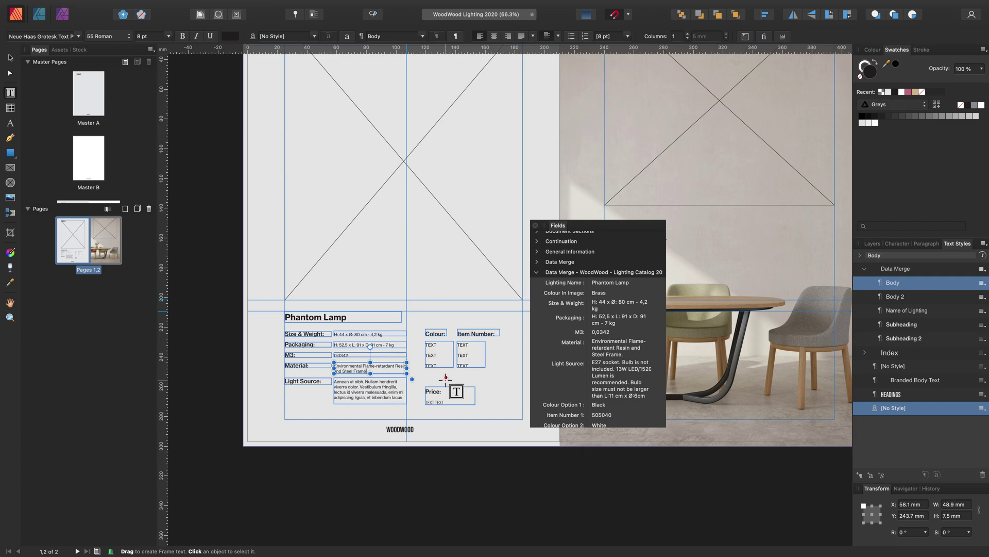
{"action": "left_click_drag", "start_coordinate": [405, 397], "coordinate": [334, 381]}
{"action": "double_click", "coordinate": [613, 369]}
{"action": "scroll", "coordinate": [457, 374], "scroll_direction": "right", "scroll_amount": 1}
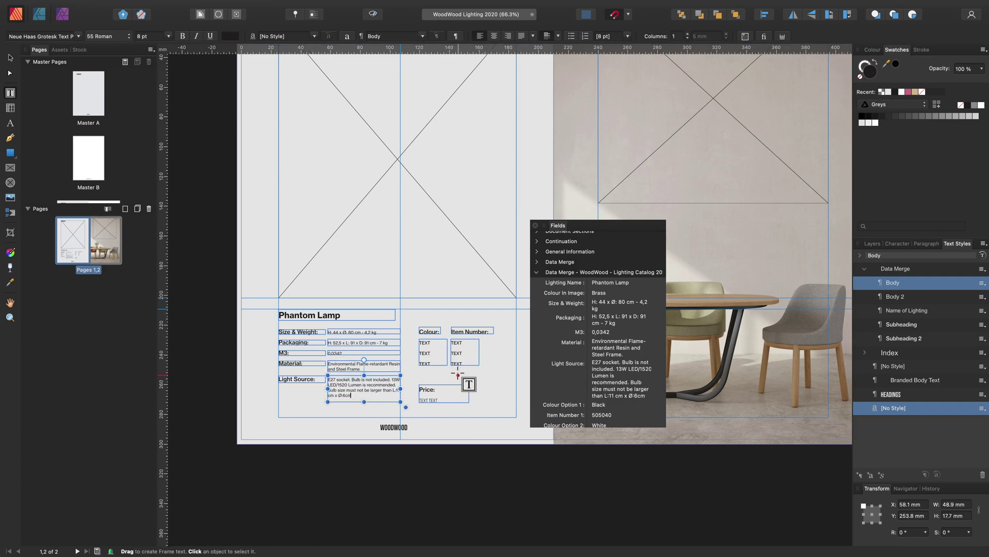
{"action": "scroll", "coordinate": [458, 374], "scroll_direction": "right", "scroll_amount": 1}
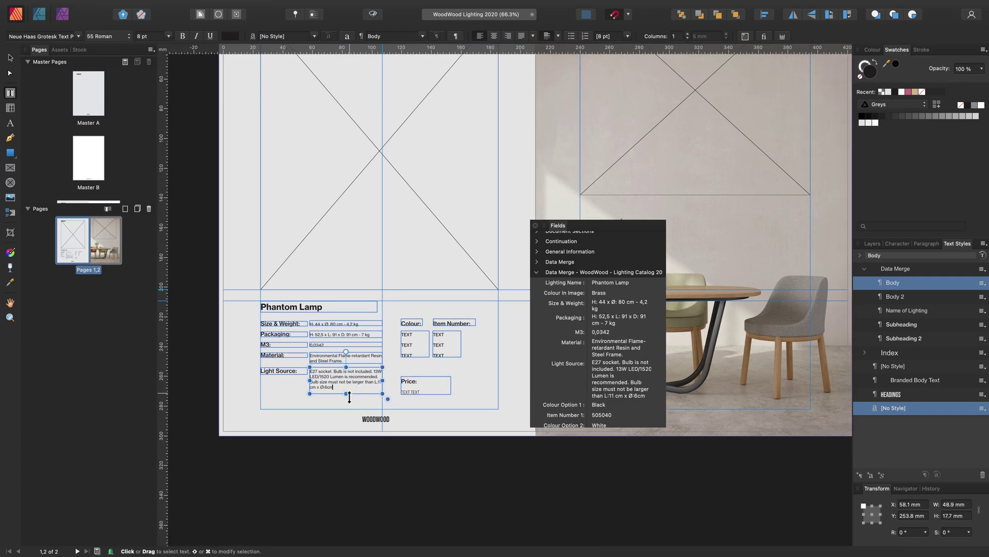
{"action": "left_click_drag", "start_coordinate": [347, 398], "coordinate": [346, 398]}
Fill the three Colour placeholders with Colour Option 1–3 fields (Black, White, Grey).
{"action": "double_click", "coordinate": [418, 336]}
{"action": "scroll", "coordinate": [598, 335], "scroll_direction": "down", "scroll_amount": 4}
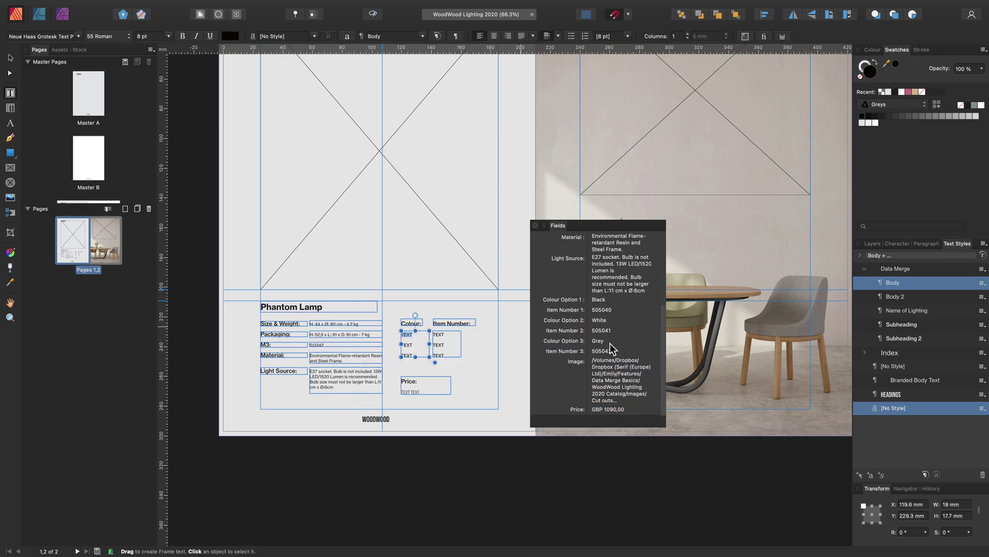
{"action": "left_click", "coordinate": [599, 300]}
{"action": "double_click", "coordinate": [420, 346]}
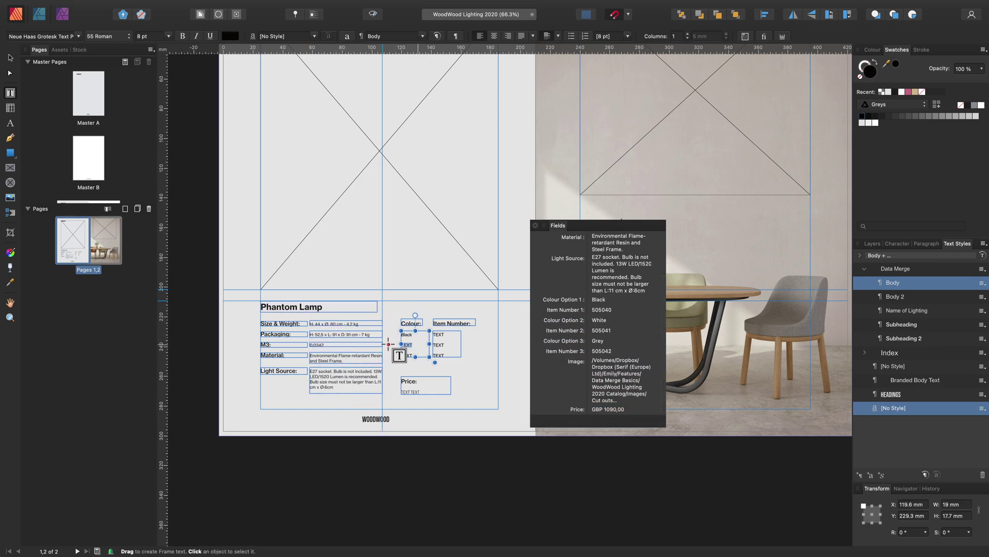
{"action": "double_click", "coordinate": [599, 320]}
{"action": "double_click", "coordinate": [419, 356]}
{"action": "double_click", "coordinate": [599, 341]}
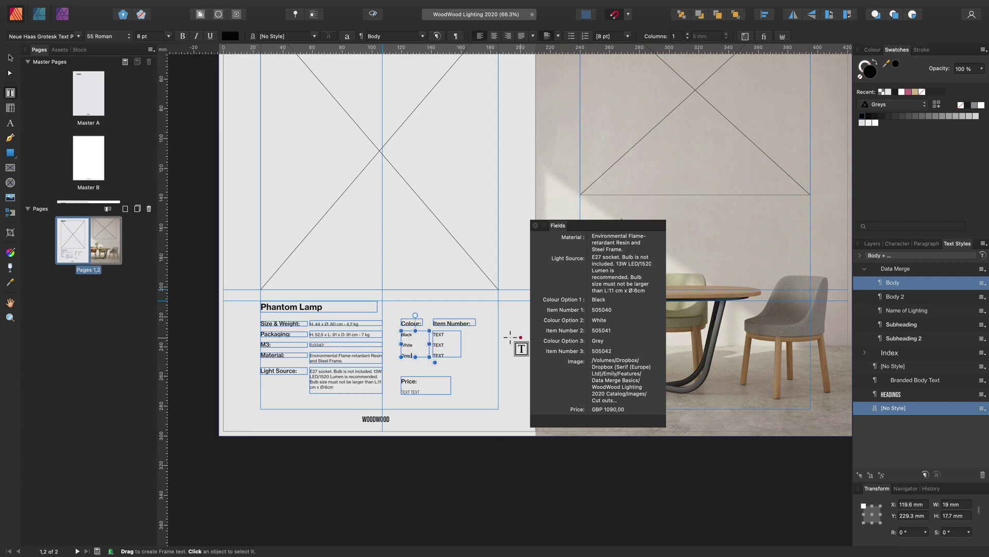
Insert Item Number 1–3 fields (505040–505042) and the Price field (GBP 1090,00).
{"action": "double_click", "coordinate": [439, 334]}
{"action": "double_click", "coordinate": [602, 310]}
{"action": "double_click", "coordinate": [439, 345]}
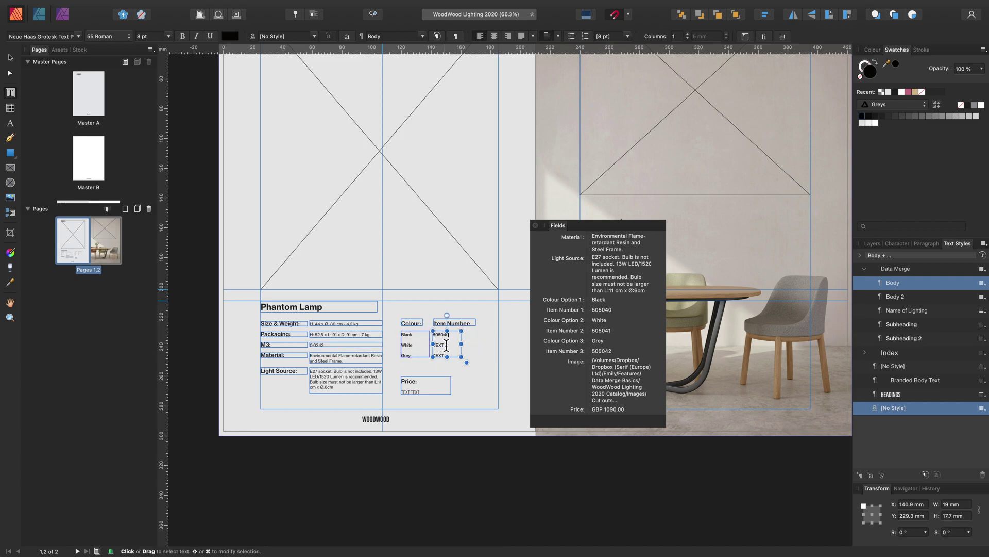
{"action": "double_click", "coordinate": [602, 331]}
{"action": "double_click", "coordinate": [439, 355]}
{"action": "double_click", "coordinate": [601, 350]}
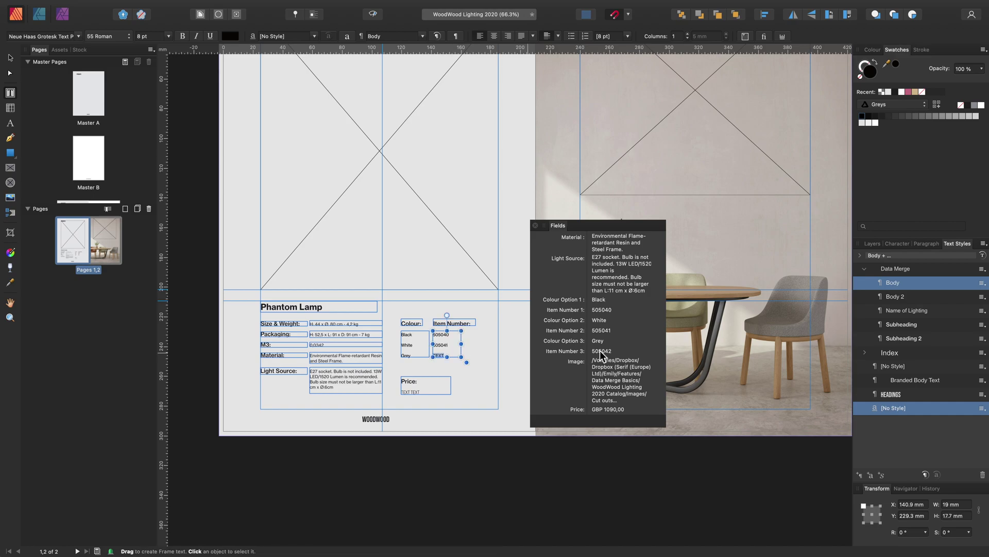
{"action": "left_click", "coordinate": [412, 392]}
{"action": "triple_click", "coordinate": [411, 393]}
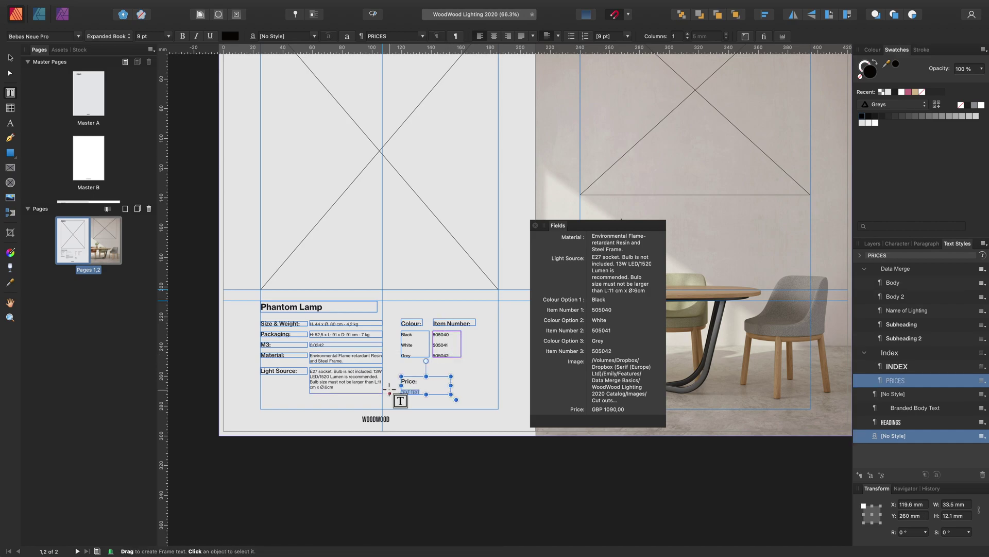
{"action": "double_click", "coordinate": [609, 409]}
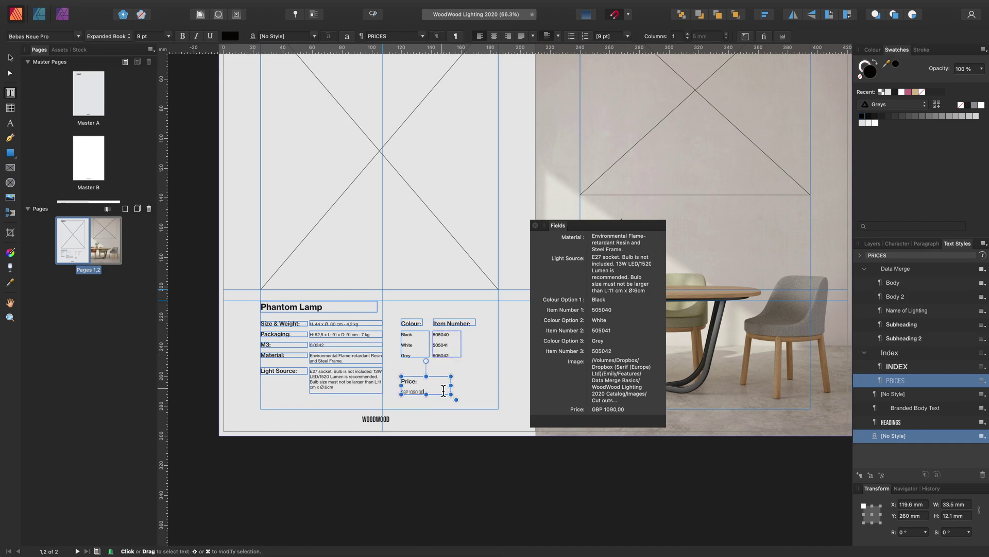
{"action": "scroll", "coordinate": [441, 388], "scroll_direction": "up", "scroll_amount": 5}
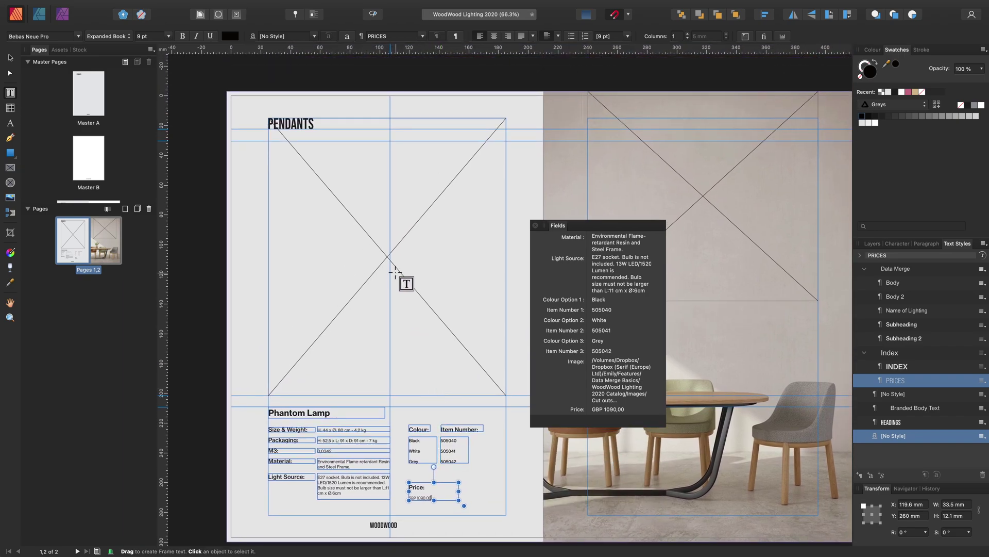
Fill the product-page and room-photo picture frames with the merged Image field, showing the Phantom Lamp.
{"action": "left_click", "coordinate": [395, 272]}
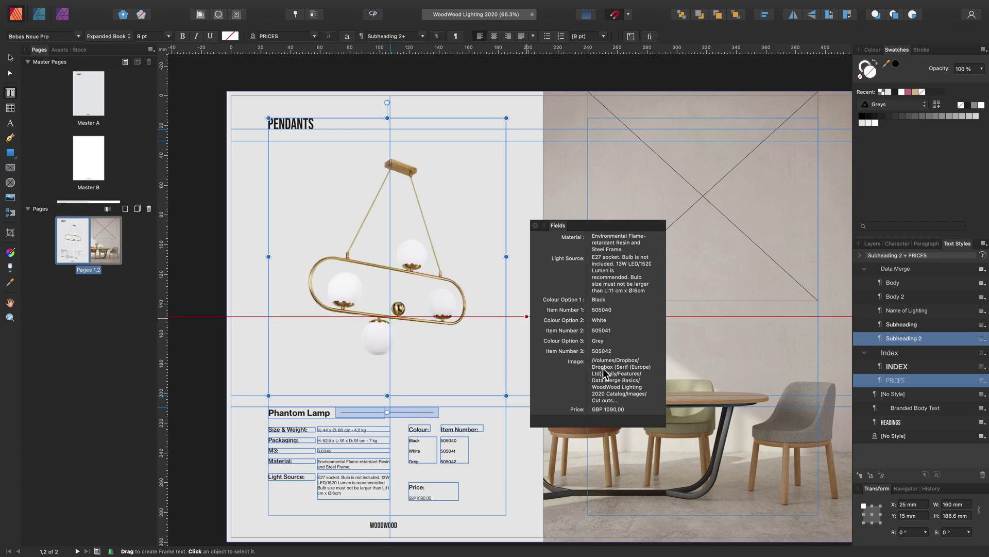
{"action": "left_click", "coordinate": [9, 58]}
{"action": "left_click", "coordinate": [338, 268]}
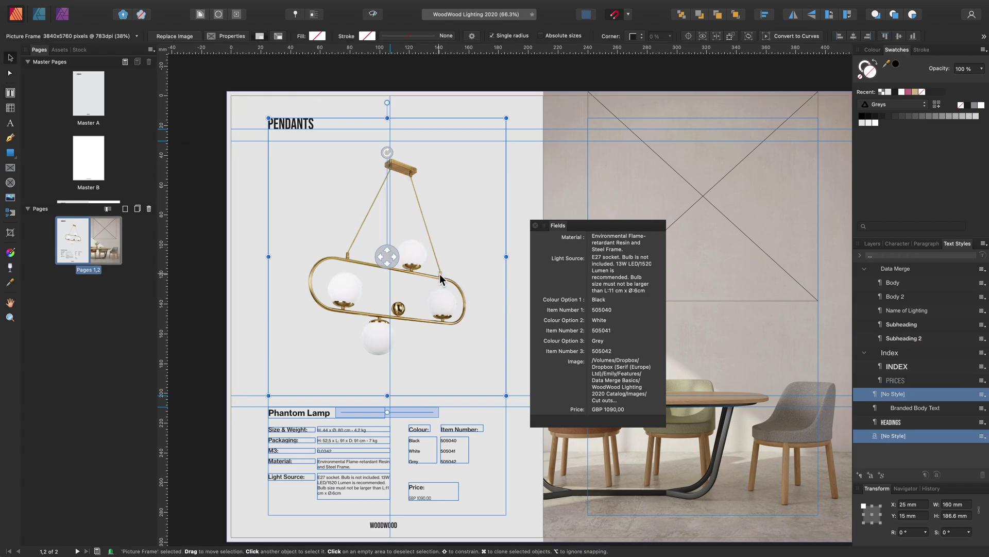
{"action": "scroll", "coordinate": [440, 274], "scroll_direction": "right", "scroll_amount": 10}
{"action": "left_click", "coordinate": [392, 228]}
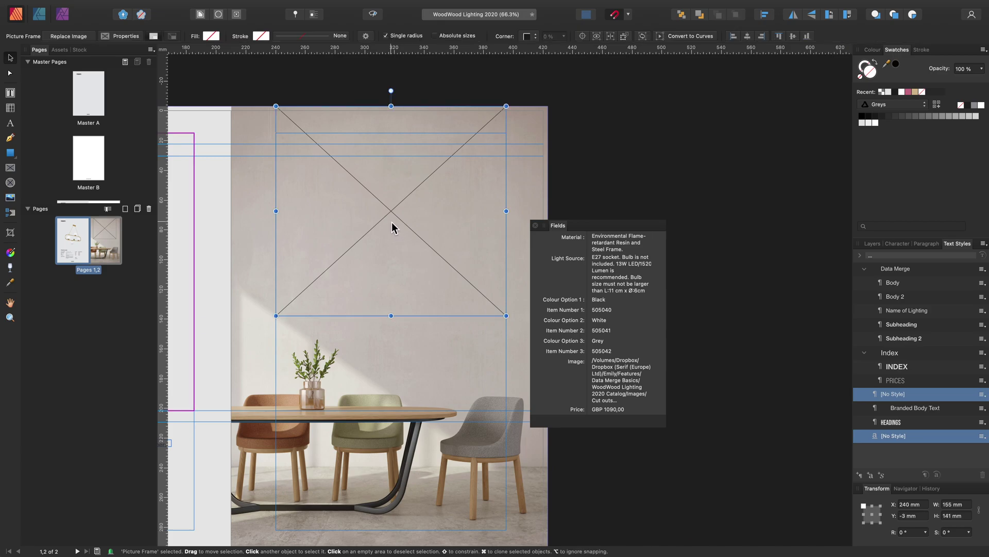
{"action": "double_click", "coordinate": [610, 372]}
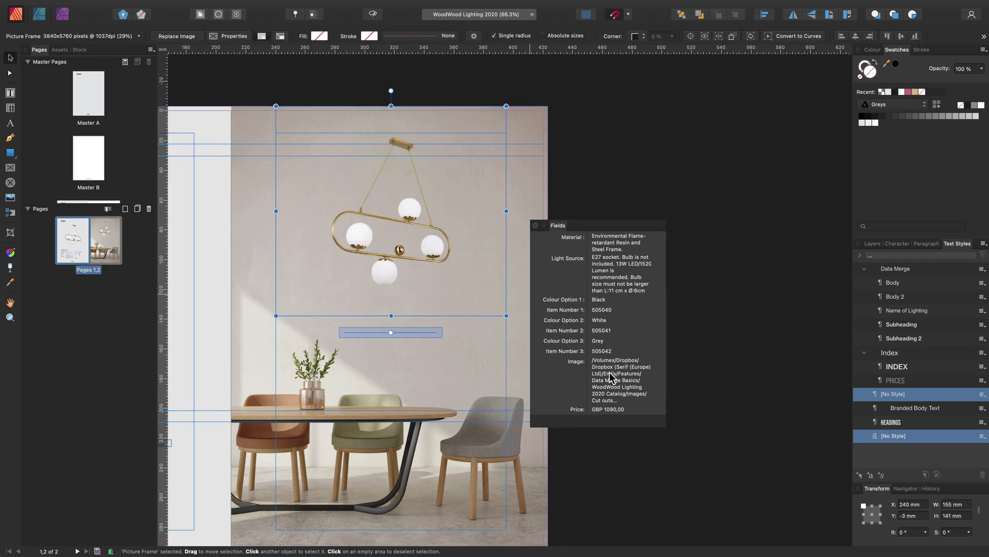
{"action": "scroll", "coordinate": [338, 350], "scroll_direction": "left", "scroll_amount": 8}
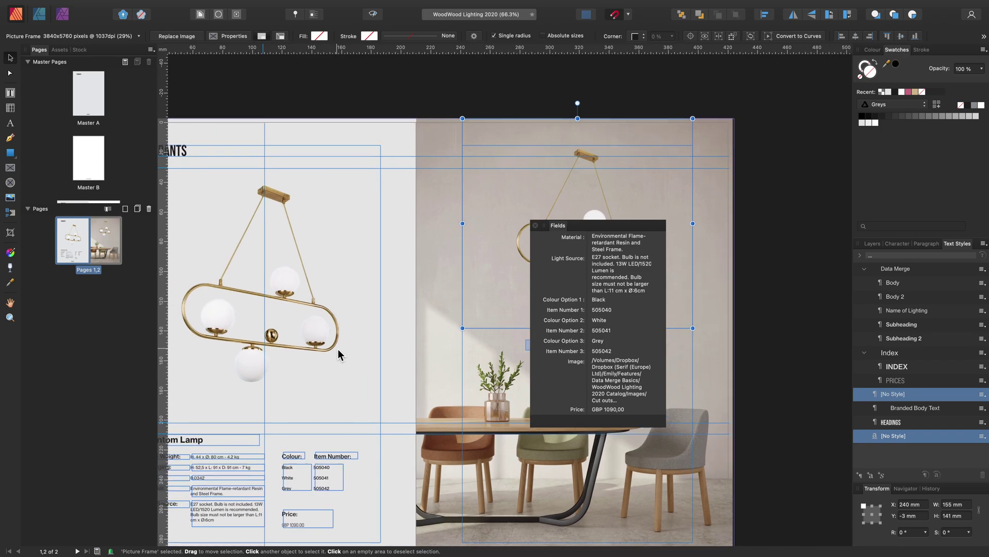
{"action": "scroll", "coordinate": [338, 348], "scroll_direction": "left", "scroll_amount": 1}
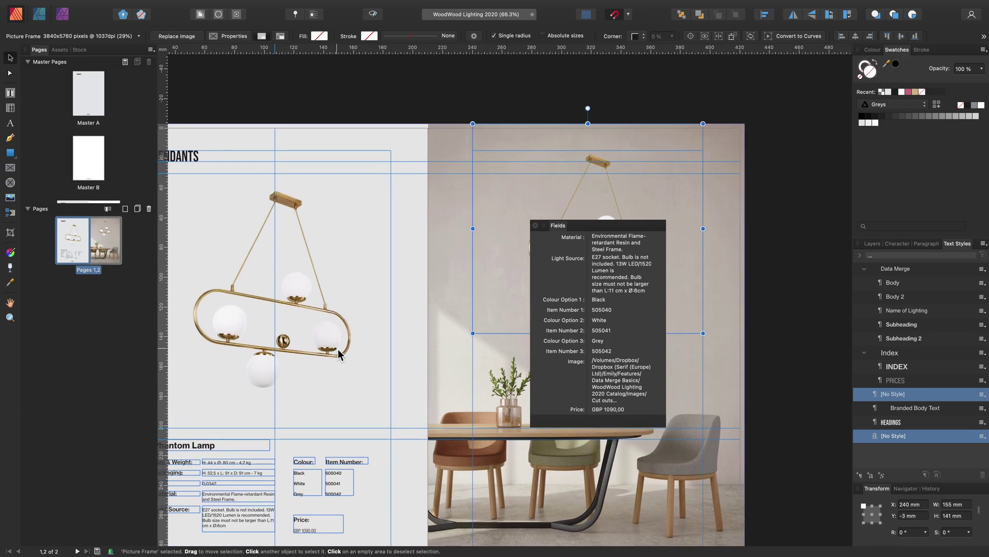
{"action": "scroll", "coordinate": [338, 348], "scroll_direction": "left", "scroll_amount": 3}
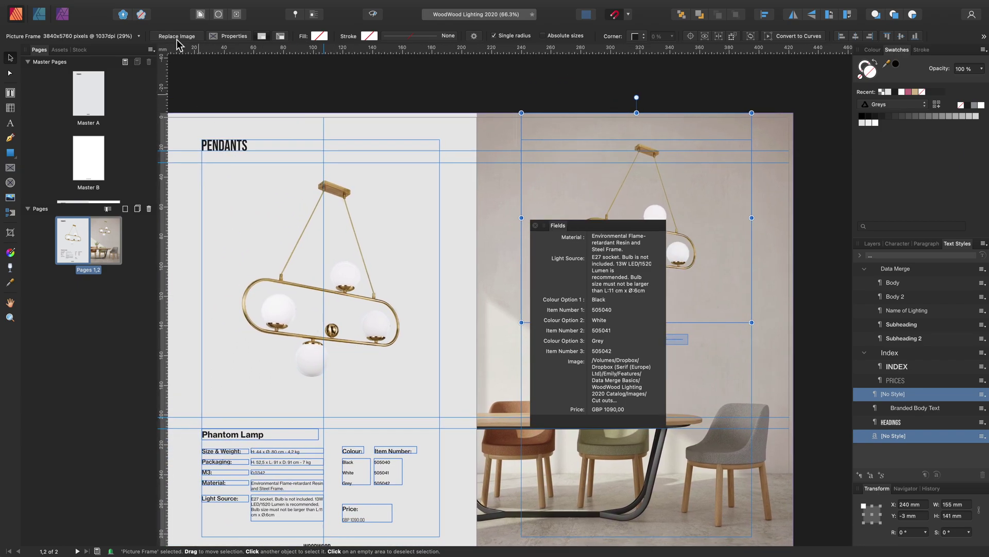
Reopen the Data Merge Manager, try Page Range starting at 22, then set Repeat to All Pages.
{"action": "left_click", "coordinate": [175, 6]}
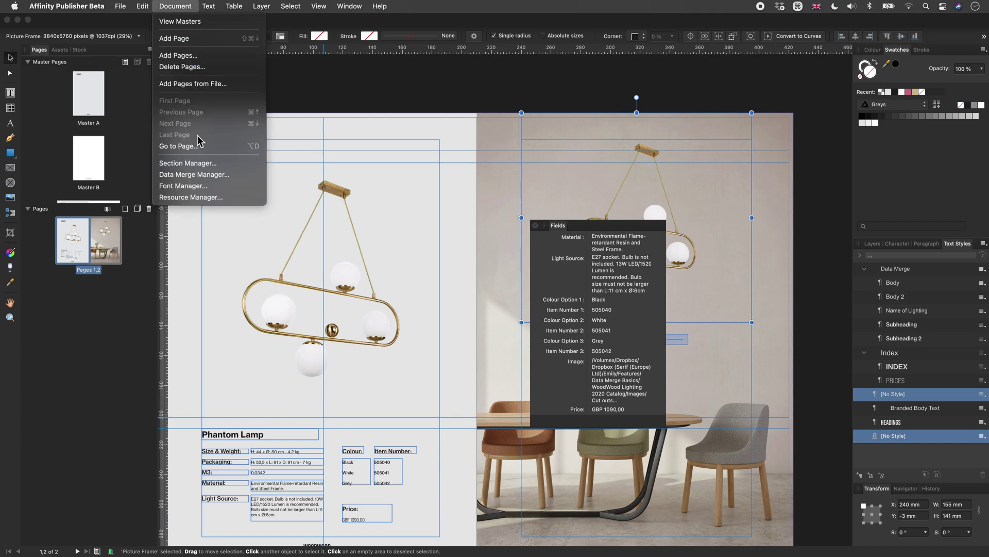
{"action": "left_click", "coordinate": [221, 180]}
{"action": "left_click_drag", "start_coordinate": [379, 192], "coordinate": [262, 191]}
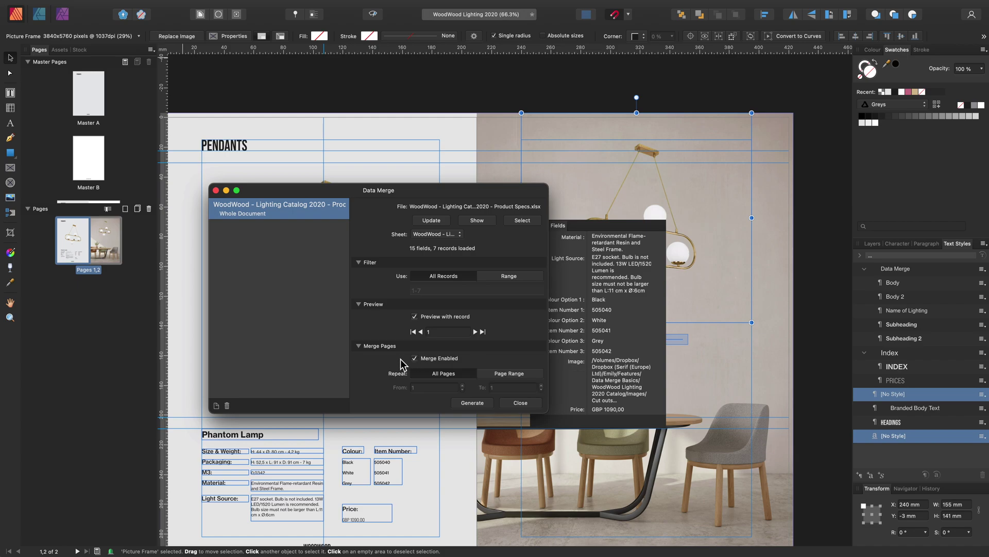
{"action": "left_click", "coordinate": [495, 374]}
{"action": "left_click", "coordinate": [432, 390]}
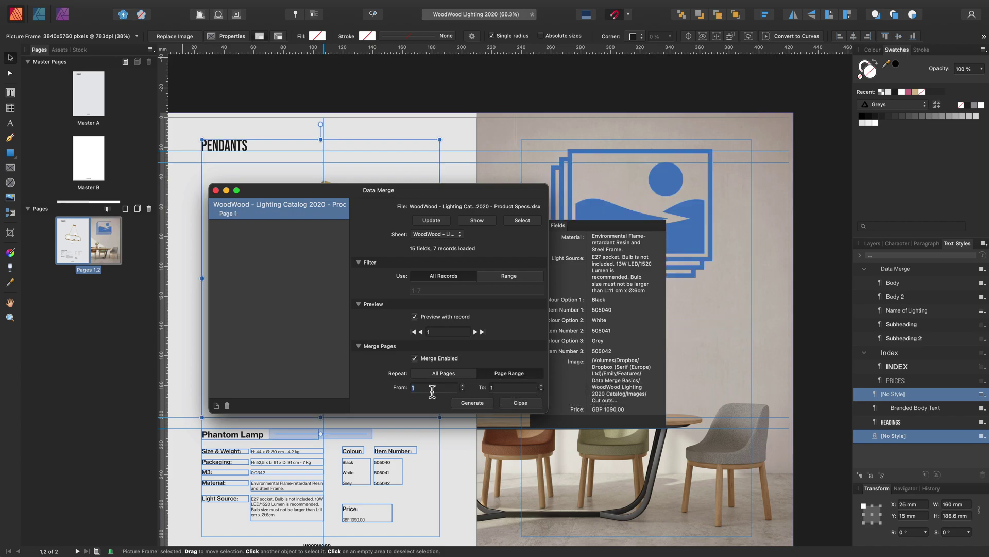
{"action": "type", "text": "2"}
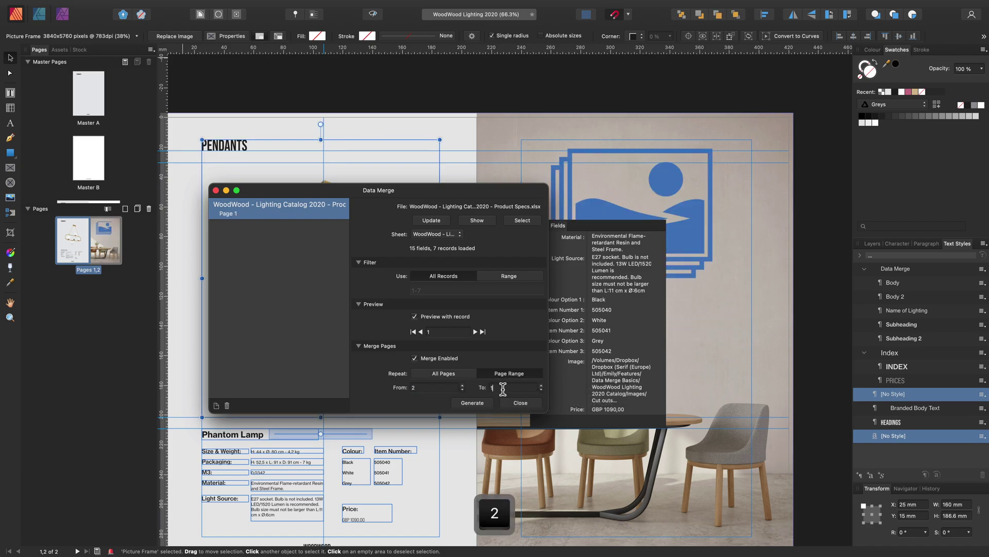
{"action": "type", "text": "2"}
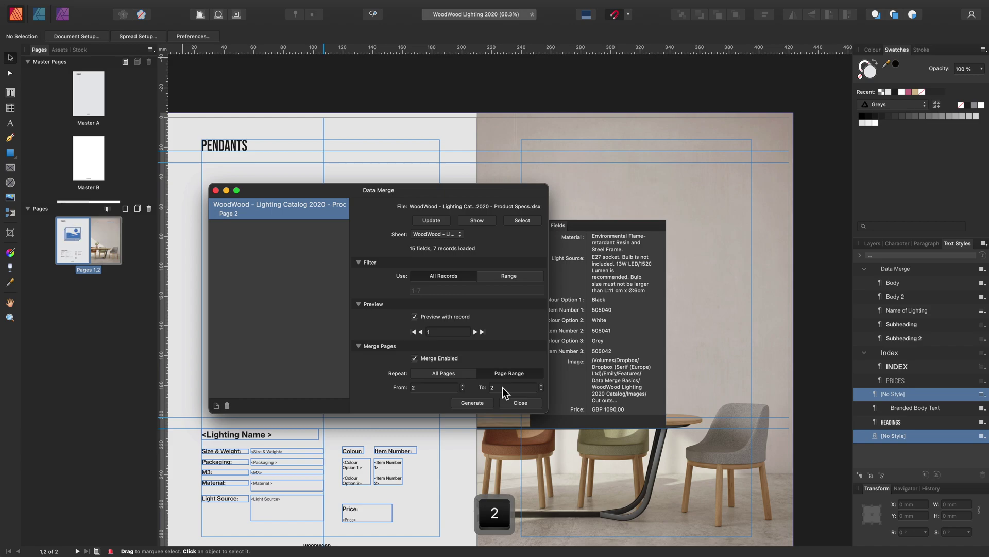
{"action": "left_click", "coordinate": [439, 374]}
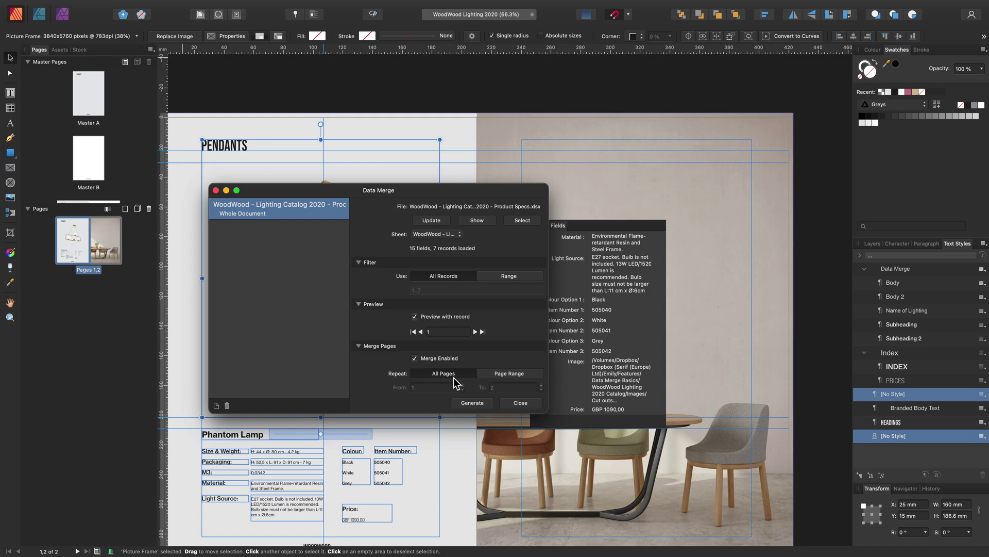
Generate the 14-page merged catalogue, then close the Data Merge window and Fields panel.
{"action": "left_click", "coordinate": [479, 404]}
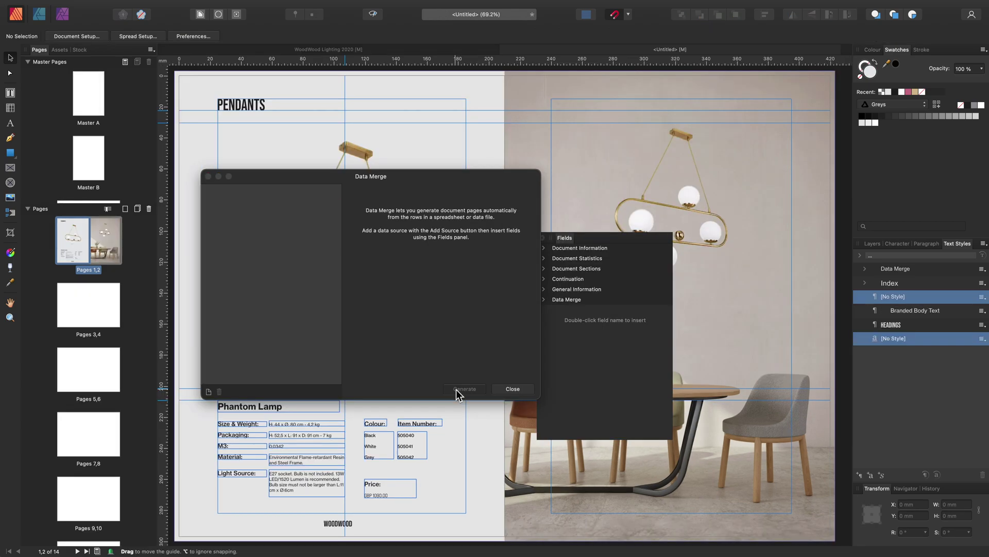
{"action": "left_click", "coordinate": [513, 389]}
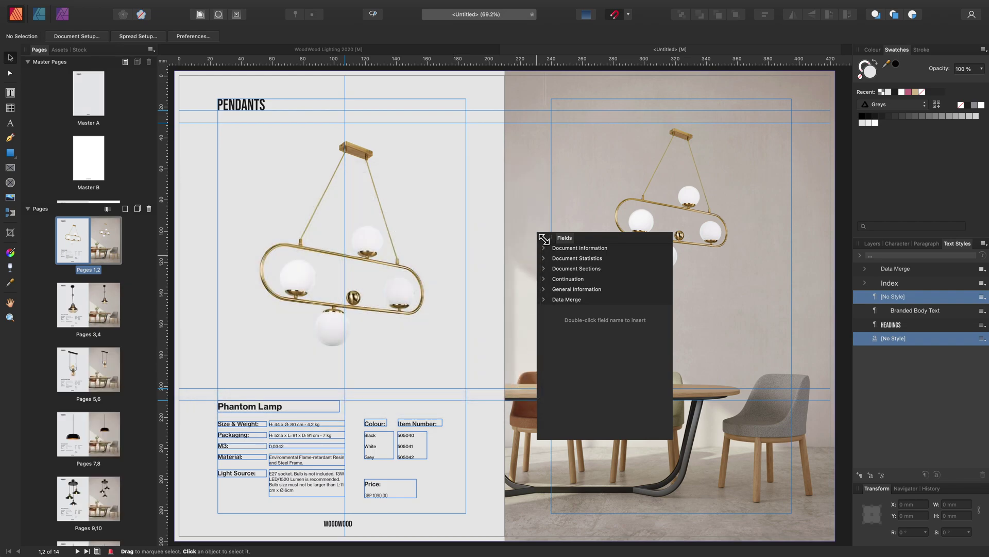
{"action": "left_click", "coordinate": [544, 239]}
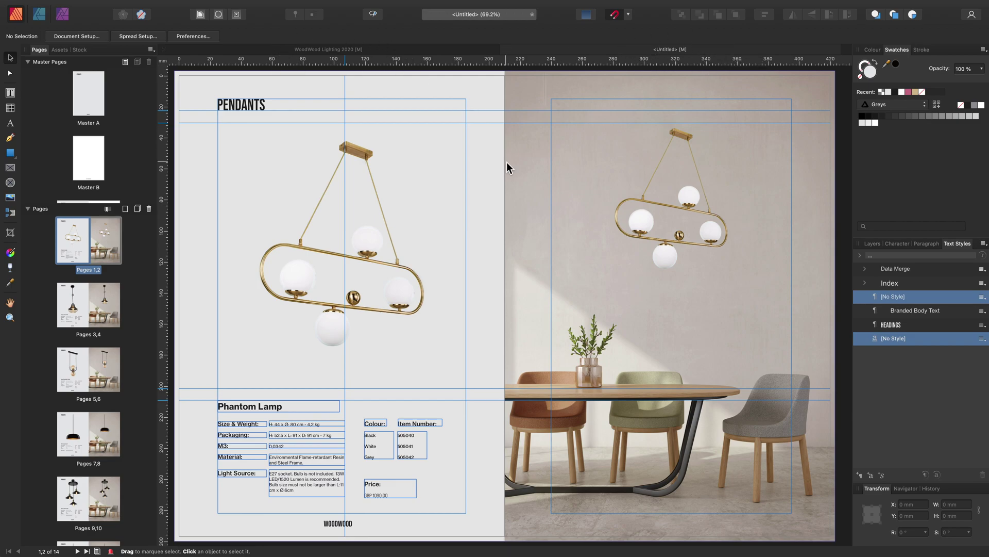
Extend the Bell Lamp Small room photo frame to the page top and preview the whole spread.
{"action": "scroll", "coordinate": [506, 162], "scroll_direction": "down", "scroll_amount": 10}
{"action": "scroll", "coordinate": [533, 218], "scroll_direction": "down", "scroll_amount": 20}
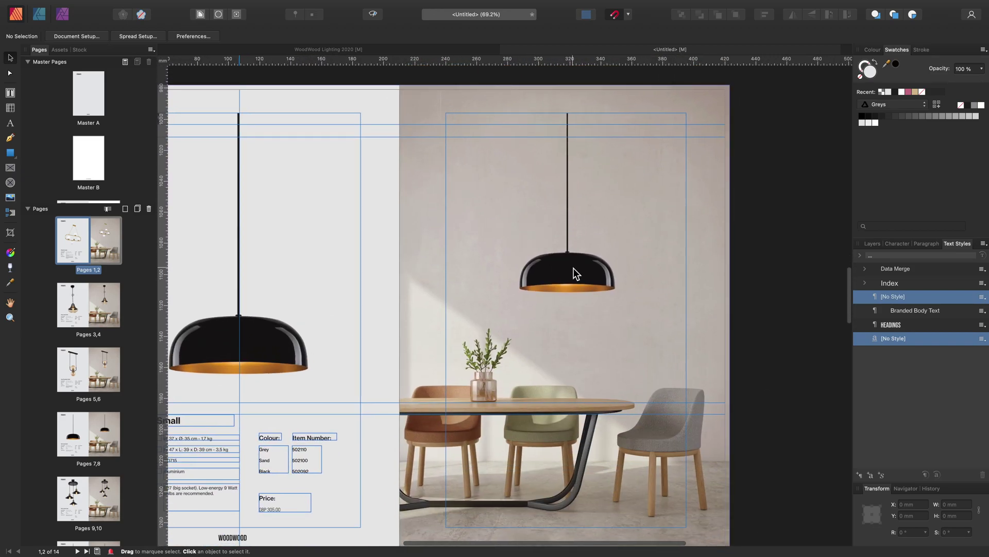
{"action": "left_click", "coordinate": [573, 268]}
{"action": "left_click_drag", "start_coordinate": [566, 117], "coordinate": [565, 90]}
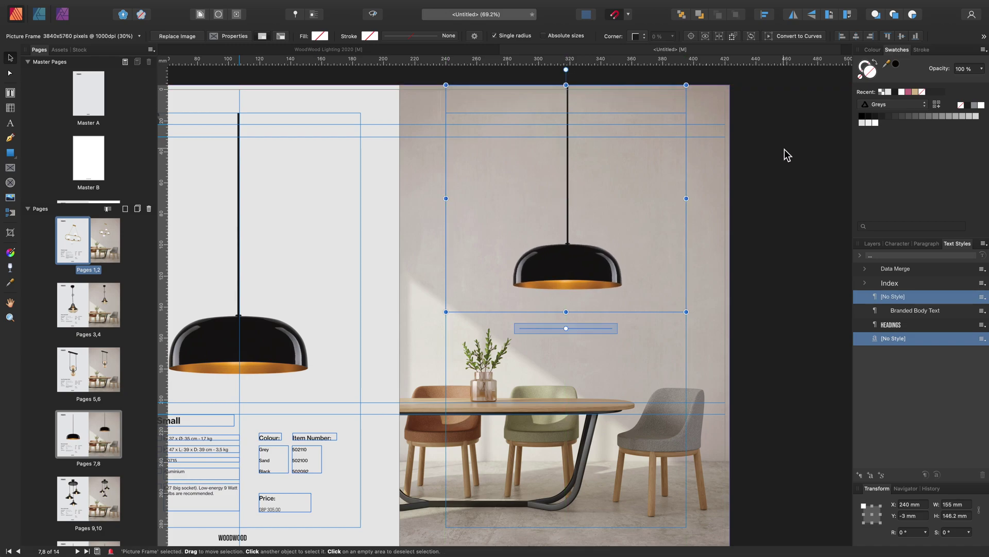
{"action": "left_click", "coordinate": [739, 228]}
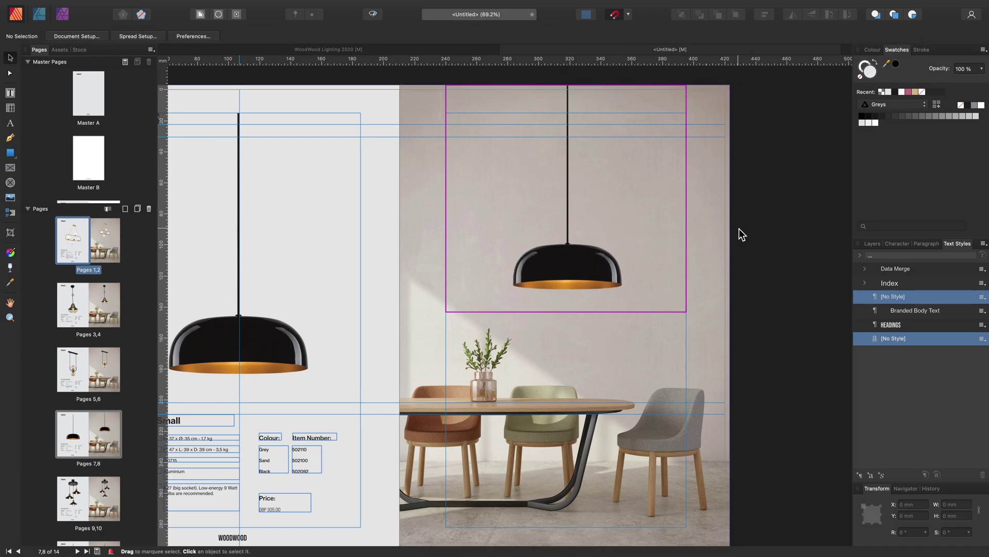
{"action": "key", "text": "super+0"}
{"action": "left_click", "coordinate": [372, 14]}
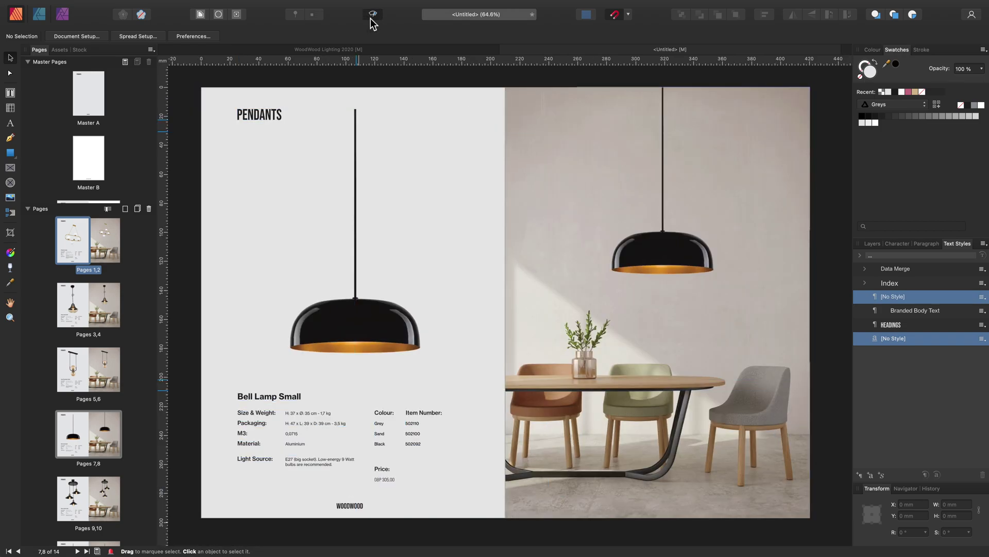